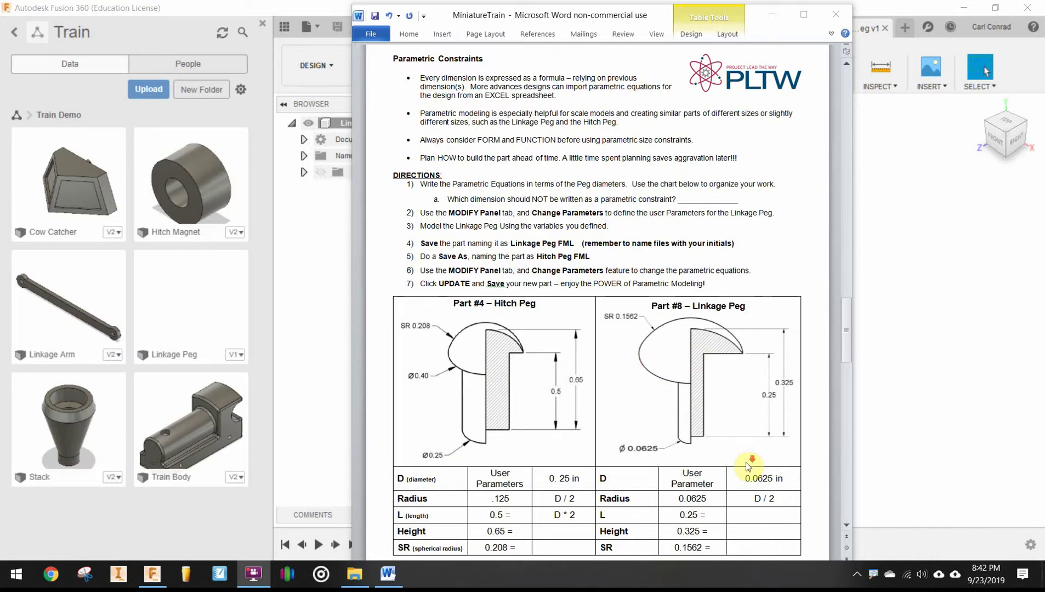
- Scroll to the peg tables and maximize the MiniatureTrain worksheet window in Word
{"action": "scroll", "coordinate": [746, 464], "scroll_direction": "down", "scroll_amount": 1}
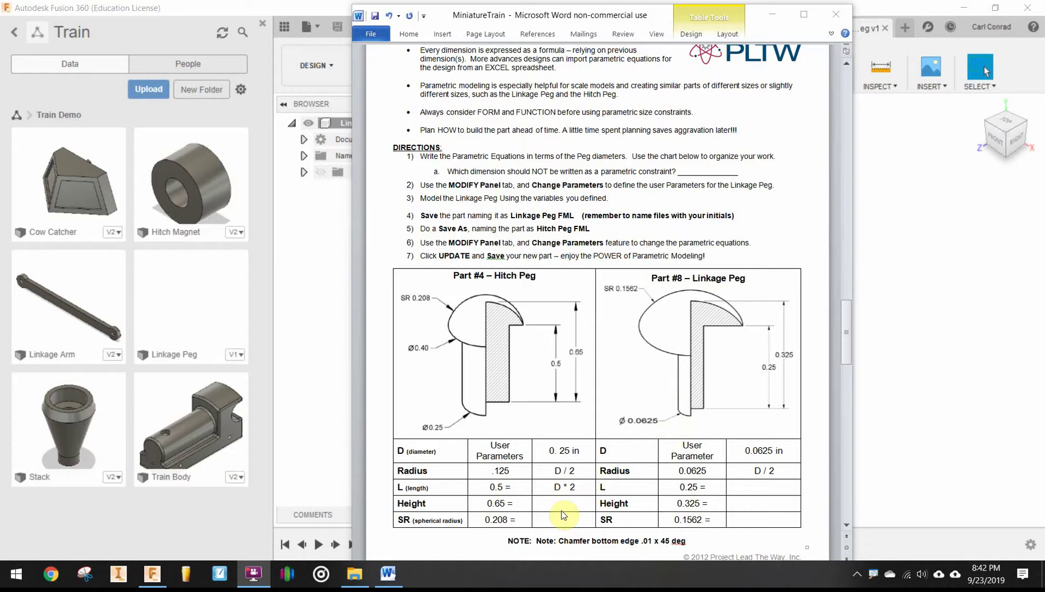
{"action": "left_click", "coordinate": [805, 17]}
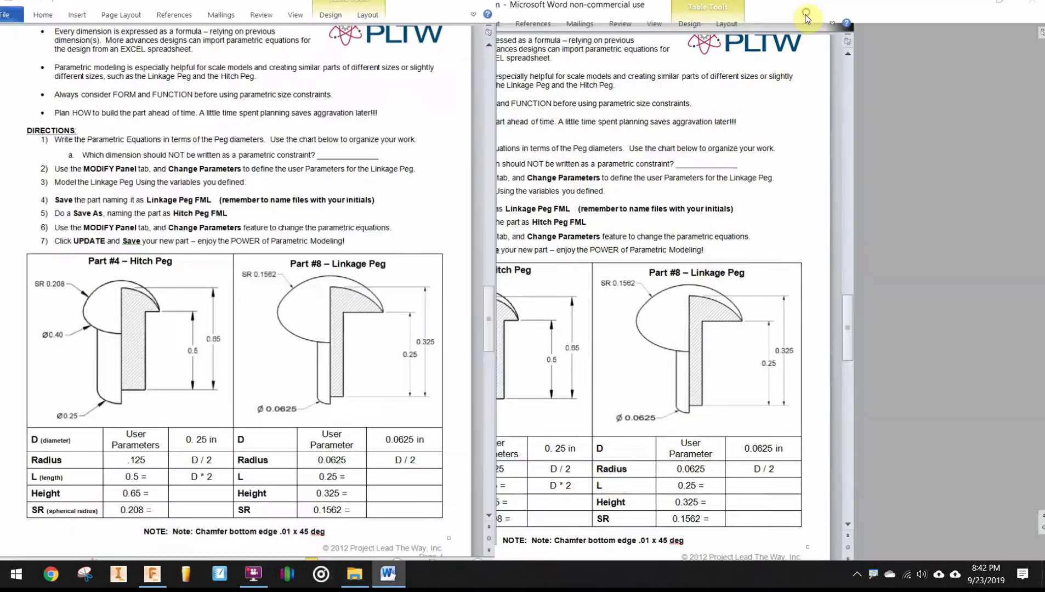
- Enter L * 1.3 as the Hitch Peg Height formula and 0.208 as its SR value
{"action": "scroll", "coordinate": [483, 273], "scroll_direction": "up", "scroll_amount": 5}
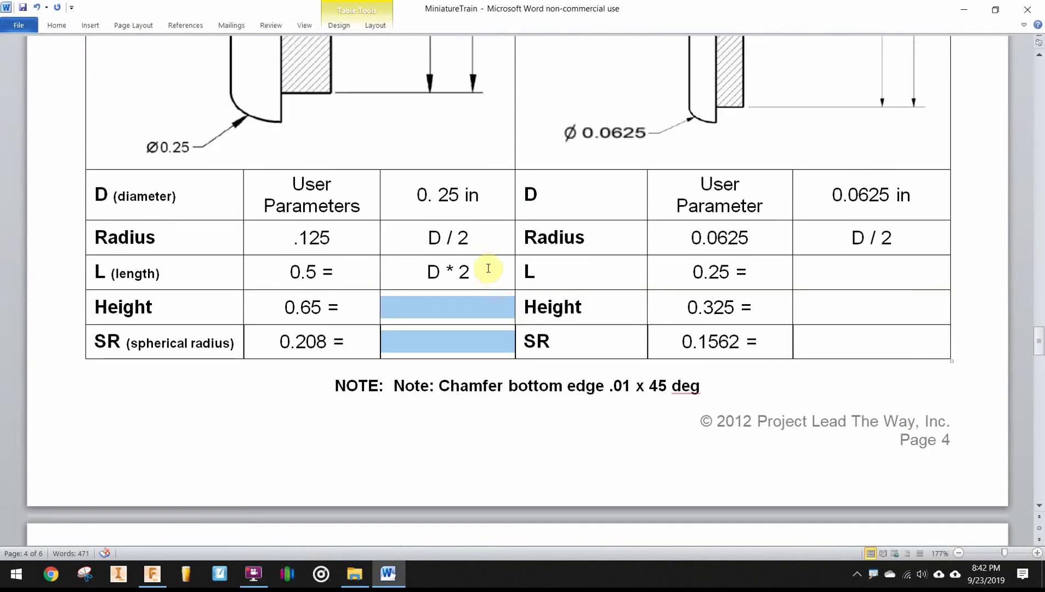
{"action": "left_click", "coordinate": [473, 297]}
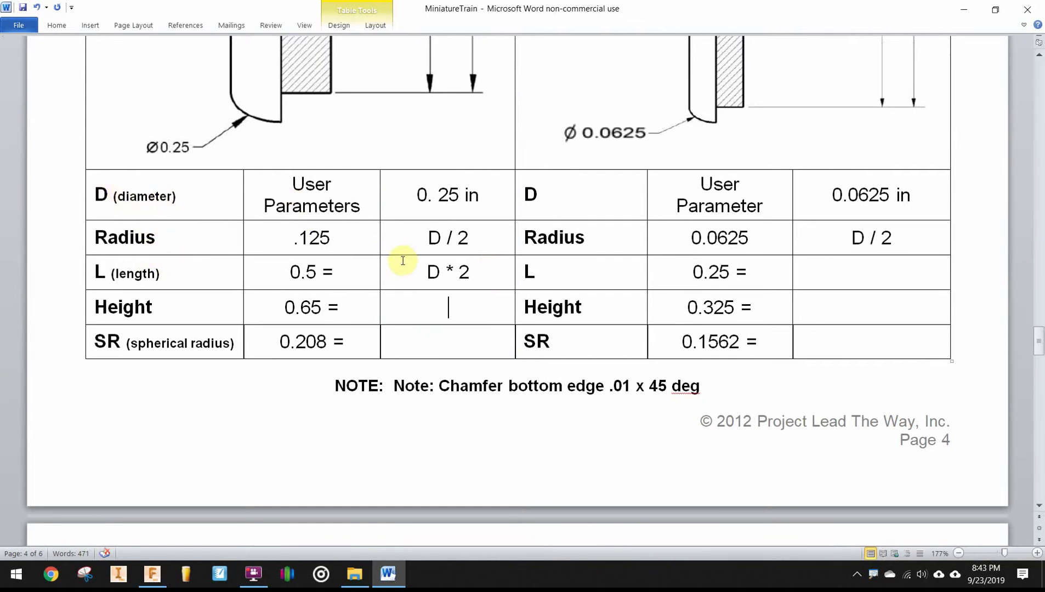
{"action": "scroll", "coordinate": [368, 238], "scroll_direction": "up", "scroll_amount": 4}
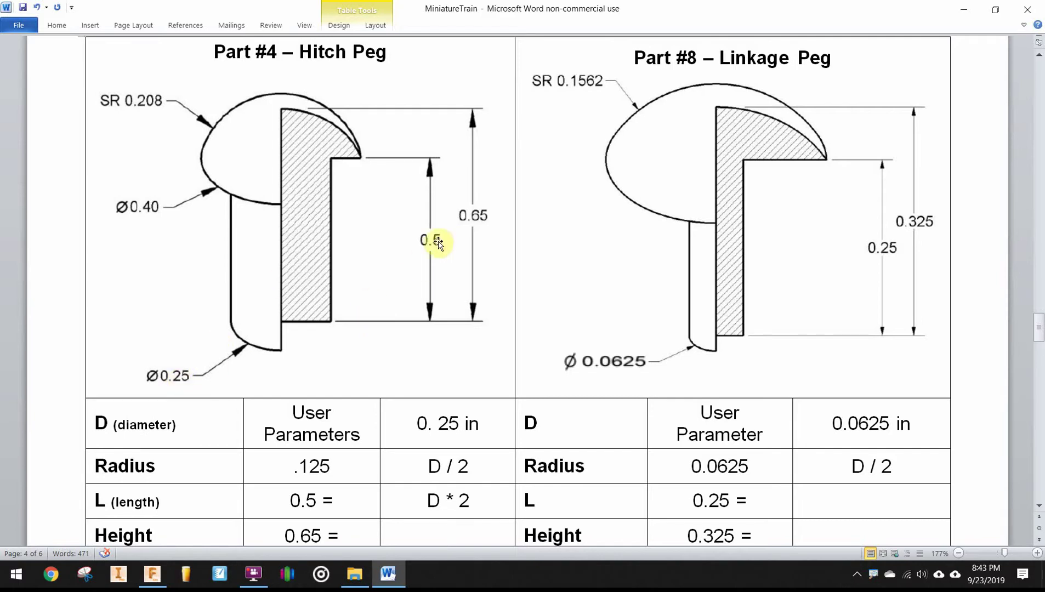
{"action": "scroll", "coordinate": [434, 247], "scroll_direction": "down", "scroll_amount": 1}
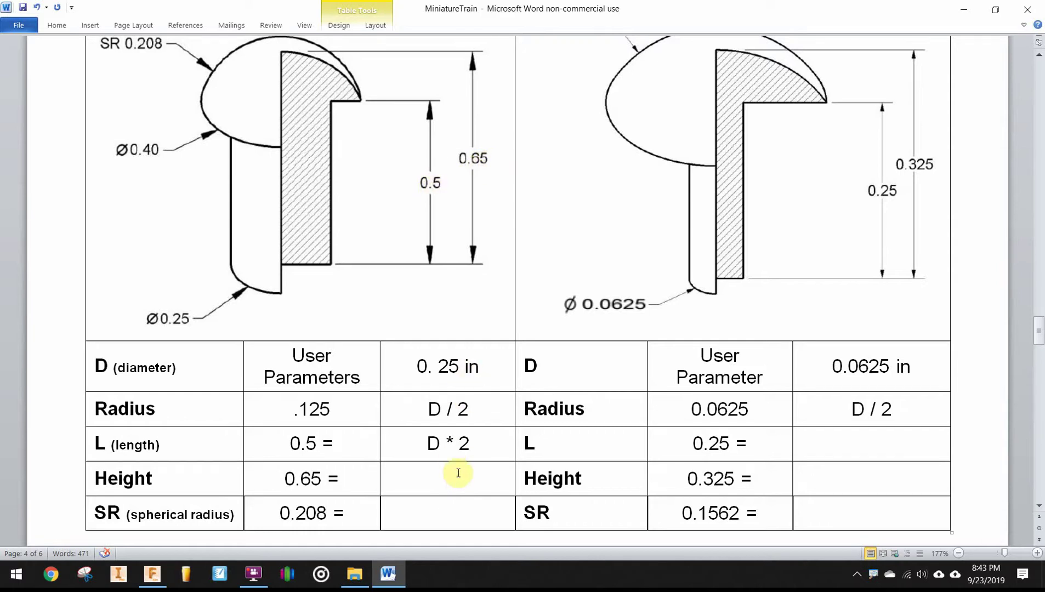
{"action": "type", "text": "L"}
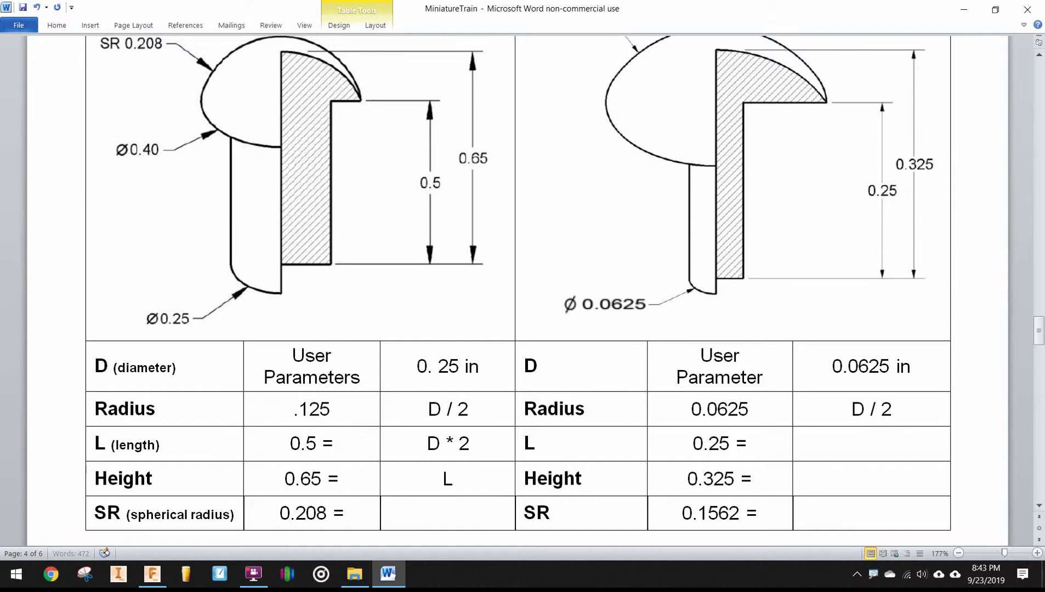
{"action": "type", "text": " * 1.3"}
{"action": "left_click", "coordinate": [441, 507]}
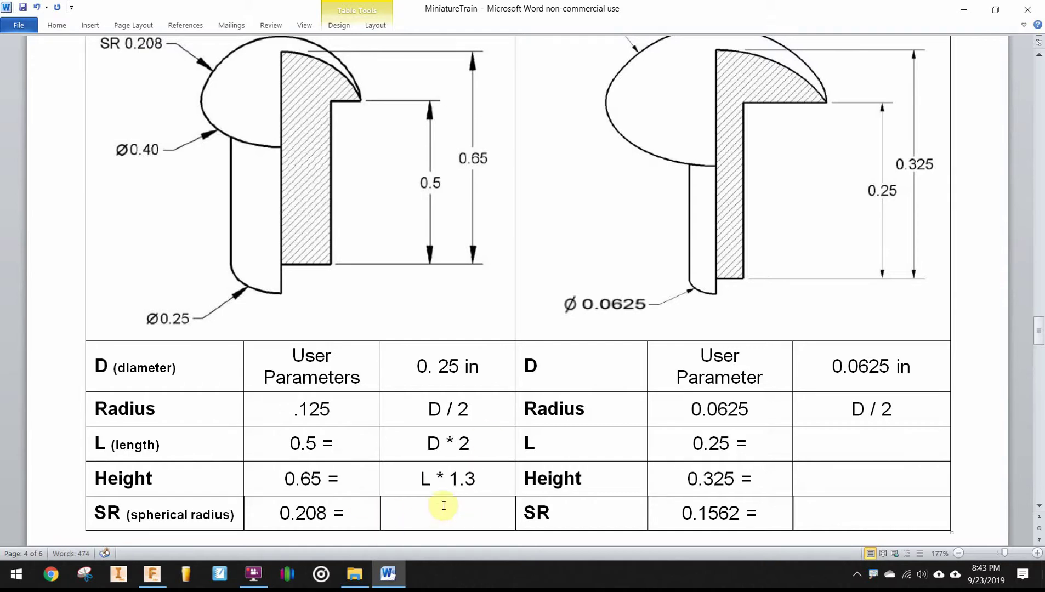
{"action": "type", "text": "0.208"}
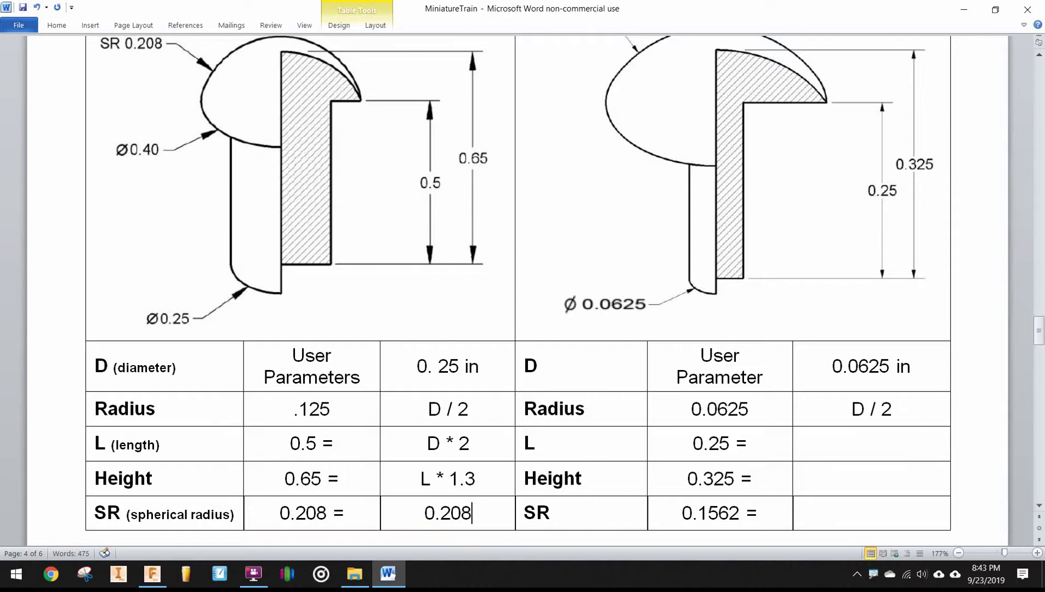
{"action": "left_click", "coordinate": [480, 477]}
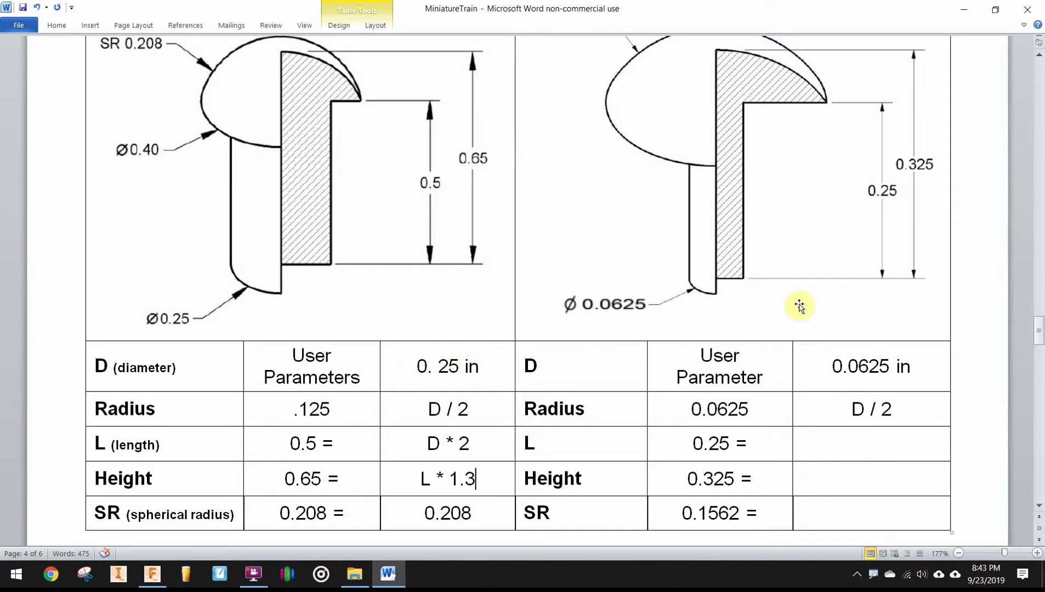
{"action": "scroll", "coordinate": [799, 306], "scroll_direction": "up", "scroll_amount": 1}
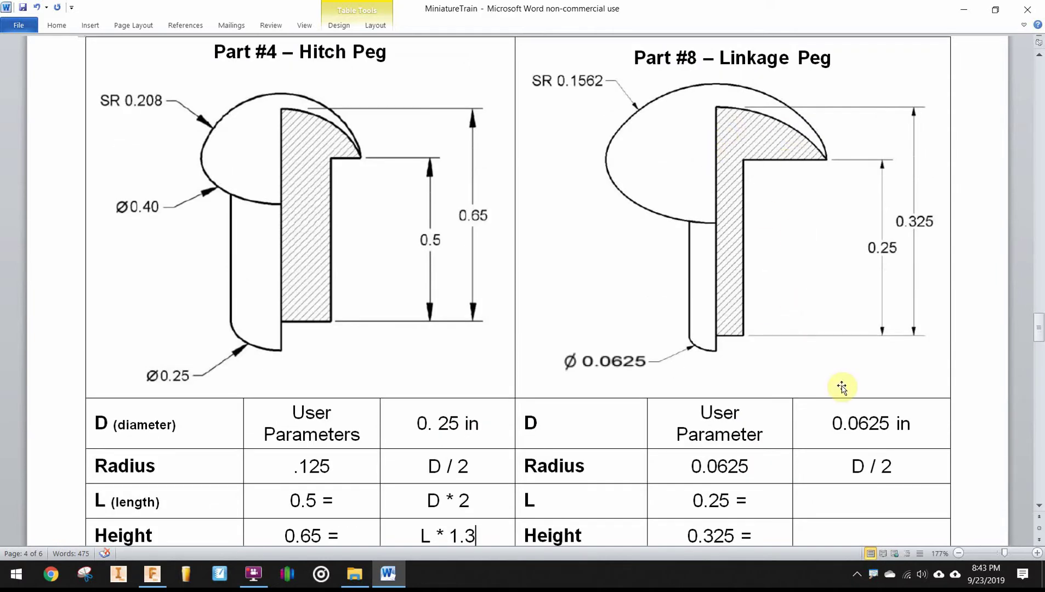
- Enter D * 4, L * 1.3 and 0.1562 in the Linkage Peg length, Height and SR cells
{"action": "scroll", "coordinate": [842, 388], "scroll_direction": "down", "scroll_amount": 1}
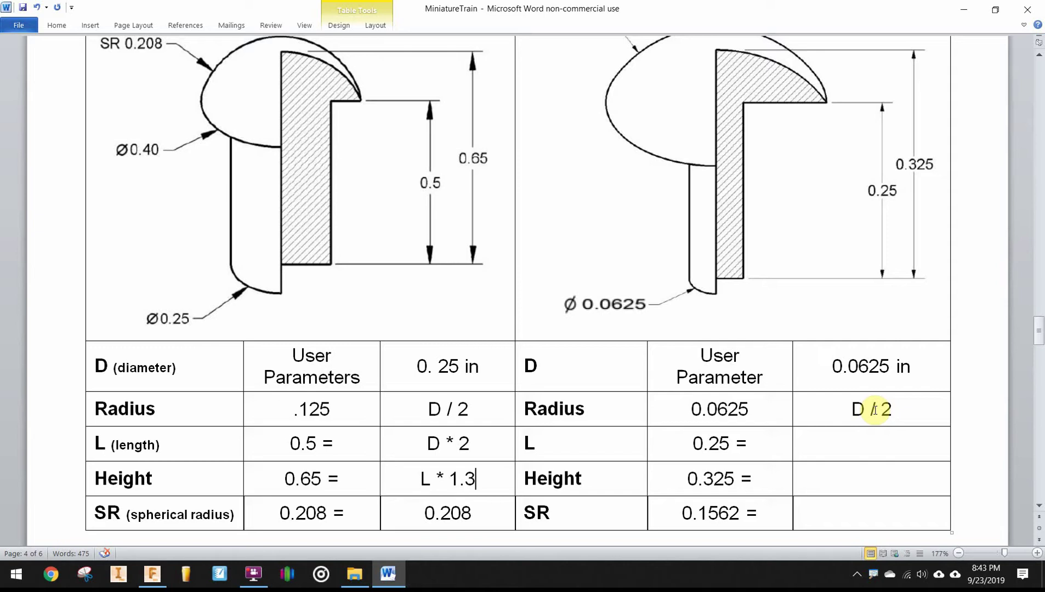
{"action": "scroll", "coordinate": [845, 408], "scroll_direction": "down", "scroll_amount": 1}
{"action": "scroll", "coordinate": [831, 332], "scroll_direction": "up", "scroll_amount": 1}
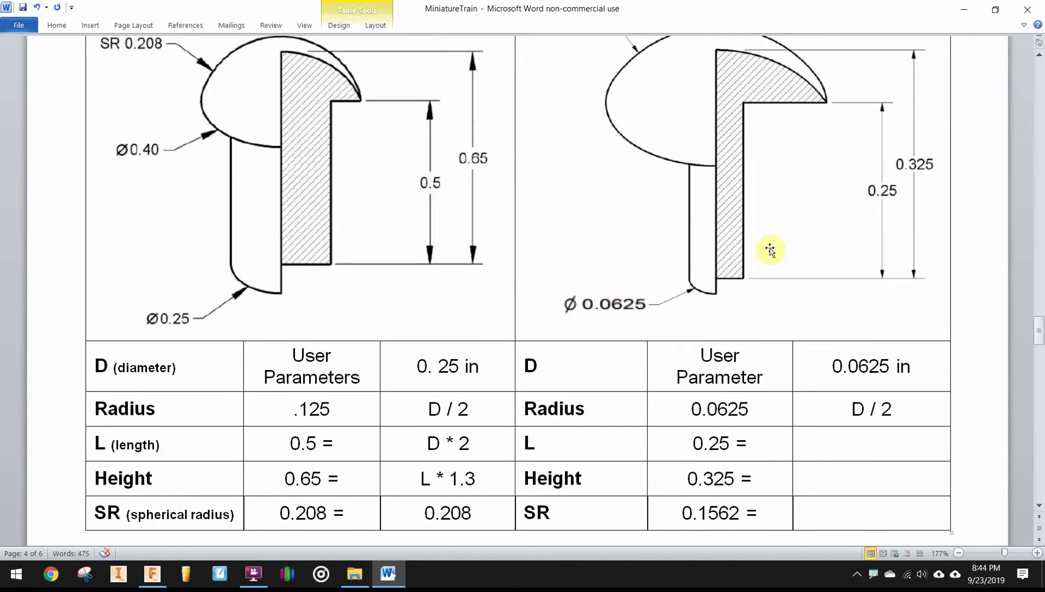
{"action": "scroll", "coordinate": [856, 378], "scroll_direction": "down", "scroll_amount": 1}
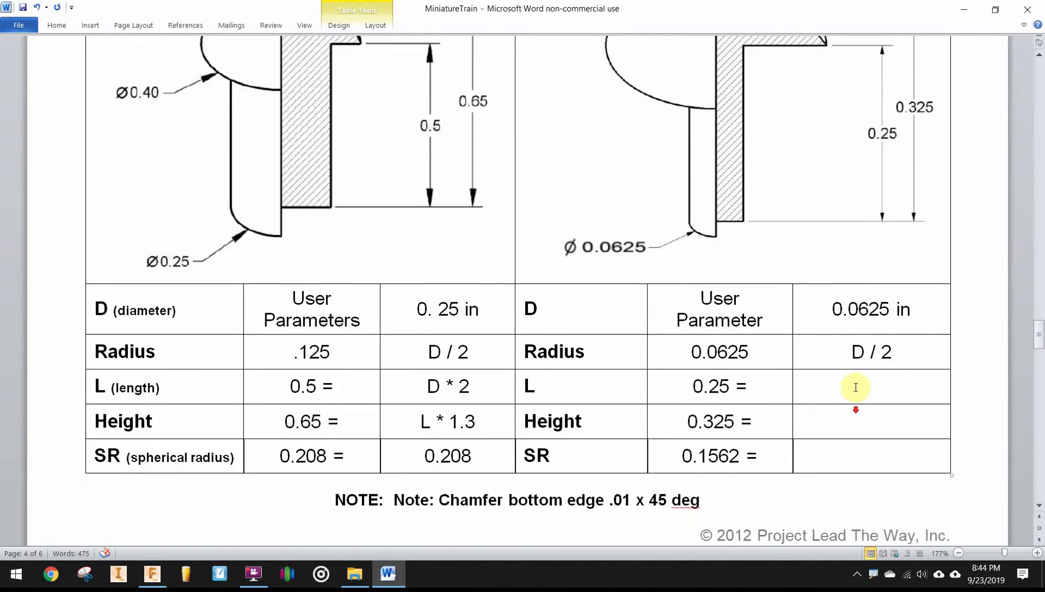
{"action": "left_click", "coordinate": [871, 385]}
{"action": "type", "text": "D"}
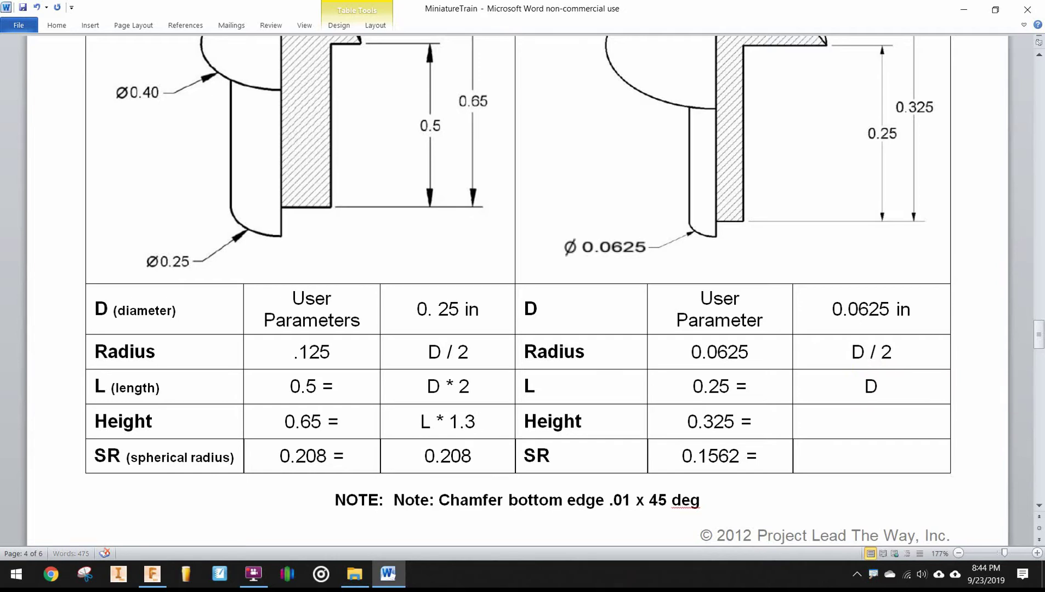
{"action": "type", "text": " * 4"}
{"action": "left_click", "coordinate": [906, 425]}
{"action": "scroll", "coordinate": [913, 312], "scroll_direction": "up", "scroll_amount": 2}
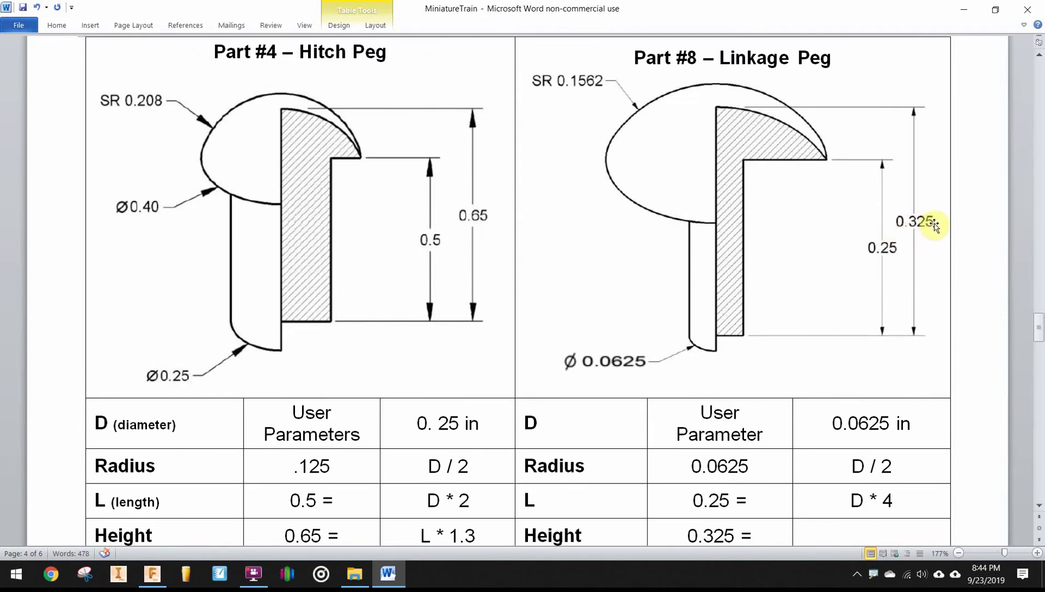
{"action": "scroll", "coordinate": [886, 308], "scroll_direction": "down", "scroll_amount": 2}
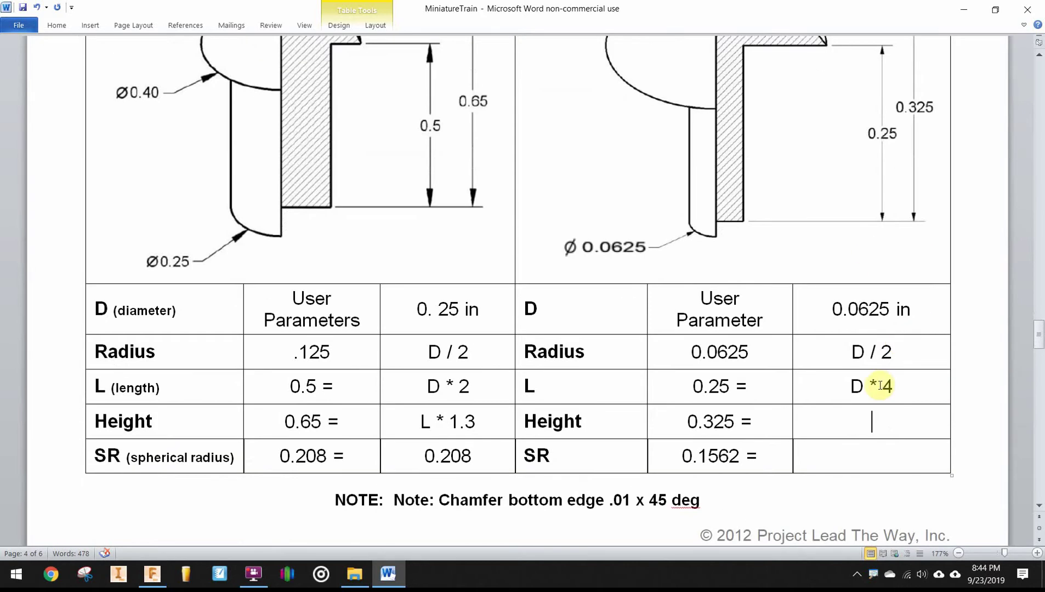
{"action": "scroll", "coordinate": [880, 386], "scroll_direction": "down", "scroll_amount": 1}
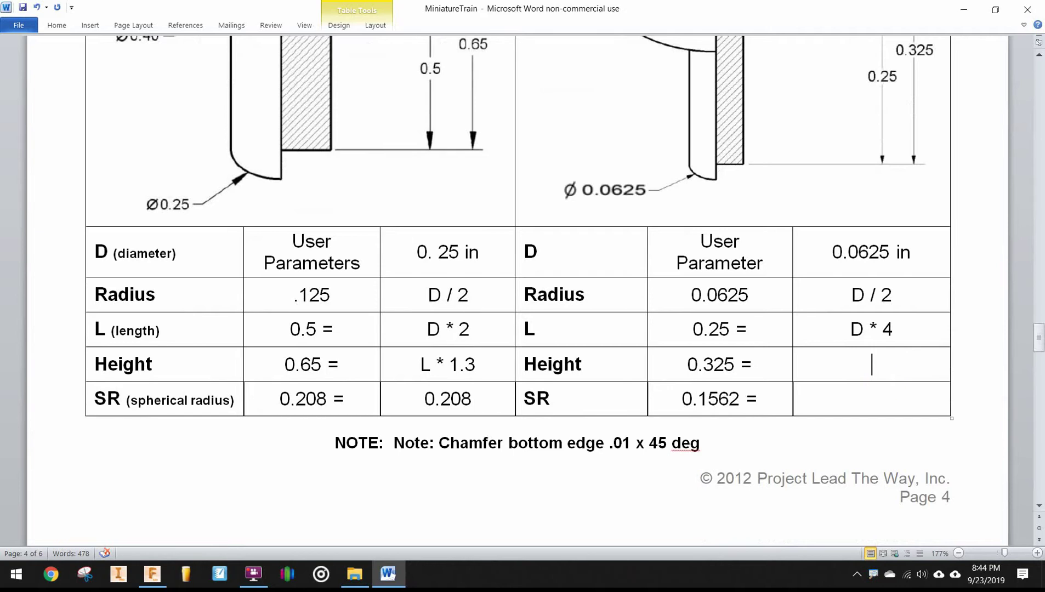
{"action": "type", "text": "L * 1.3"}
{"action": "left_click", "coordinate": [885, 394]}
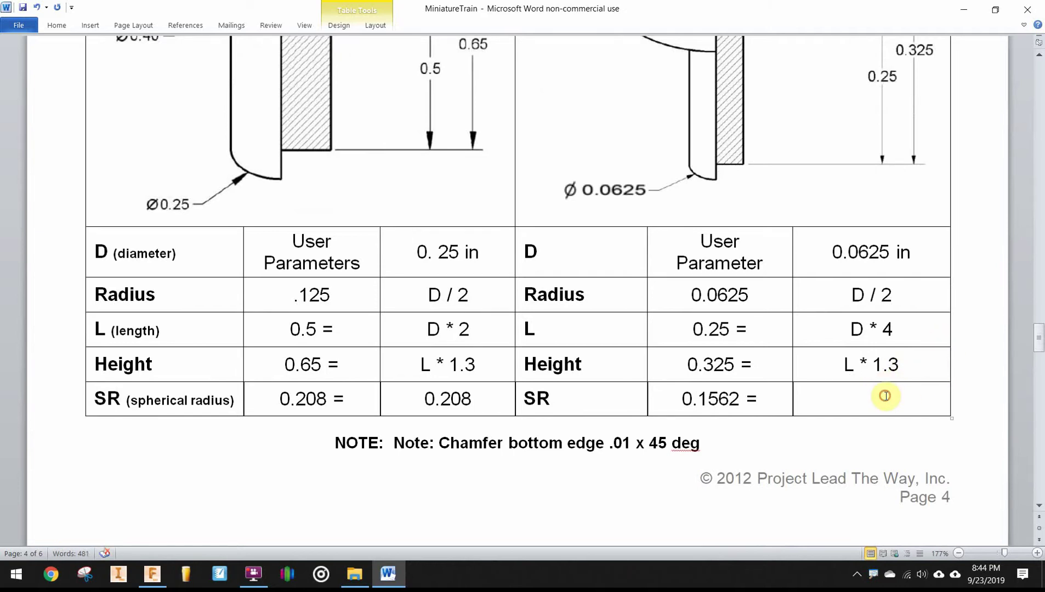
{"action": "type", "text": "0"}
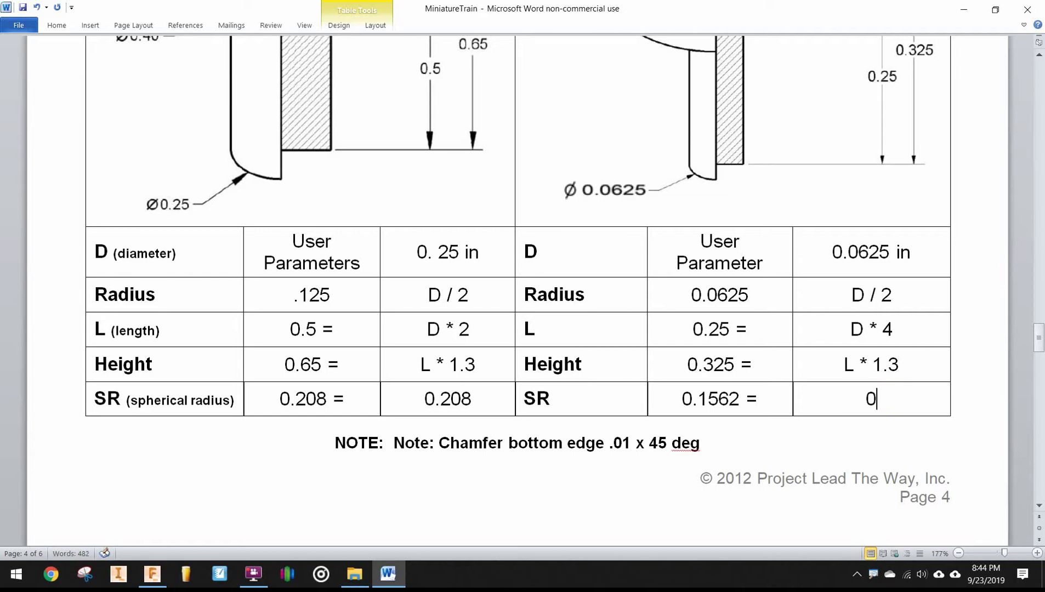
{"action": "type", "text": ".1562"}
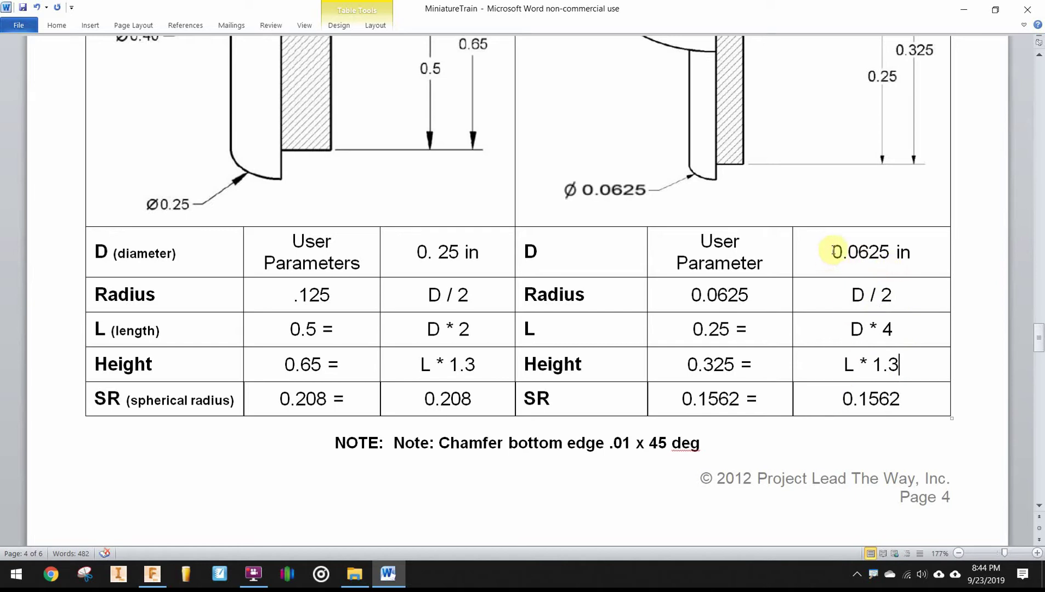
- Multi-select the Linkage Peg values 0.0625 in, D * 4 and 0.1562, then deselect them
{"action": "left_click_drag", "start_coordinate": [831, 252], "coordinate": [912, 251]}
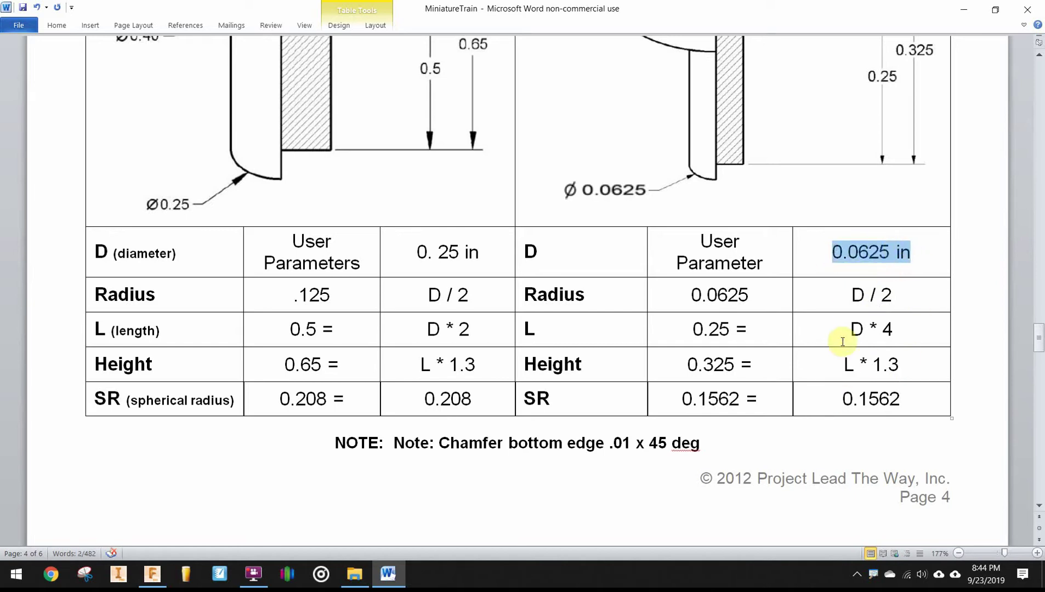
{"action": "left_click_drag", "start_coordinate": [850, 329], "coordinate": [893, 330], "text": "ctrl"}
{"action": "left_click_drag", "start_coordinate": [843, 399], "coordinate": [904, 397], "text": "ctrl"}
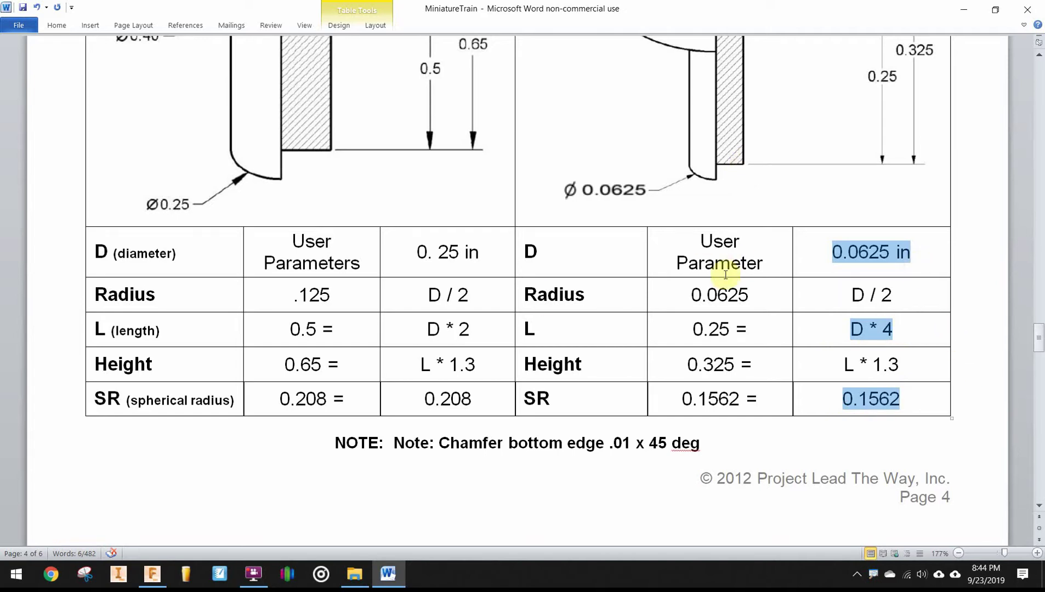
{"action": "left_click", "coordinate": [753, 337]}
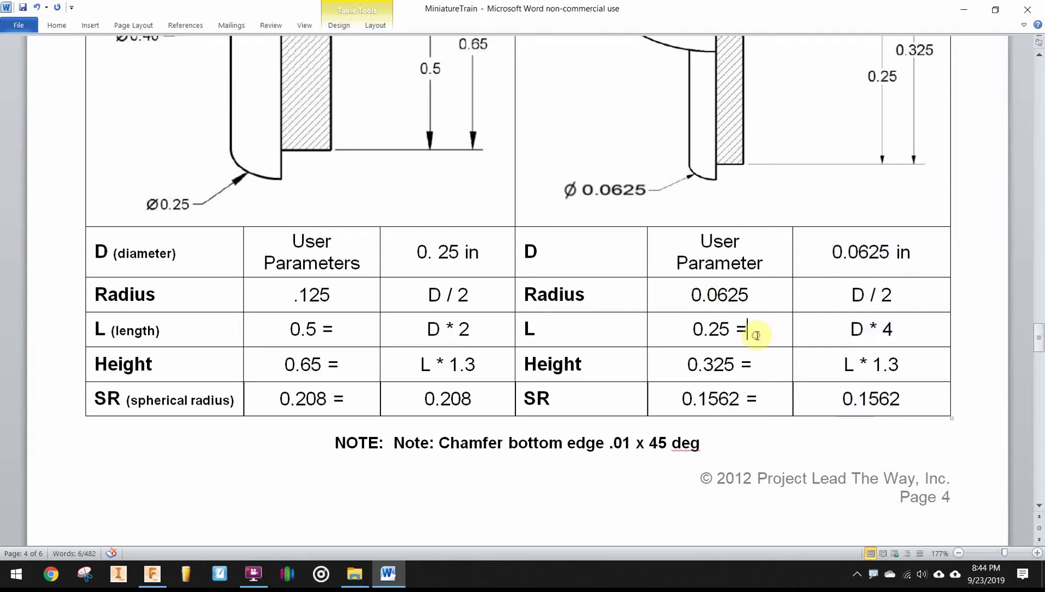
- Restore Word to a smaller window and minimize it to reveal Fusion 360
{"action": "scroll", "coordinate": [754, 313], "scroll_direction": "up", "scroll_amount": 3}
{"action": "scroll", "coordinate": [753, 302], "scroll_direction": "up", "scroll_amount": 2}
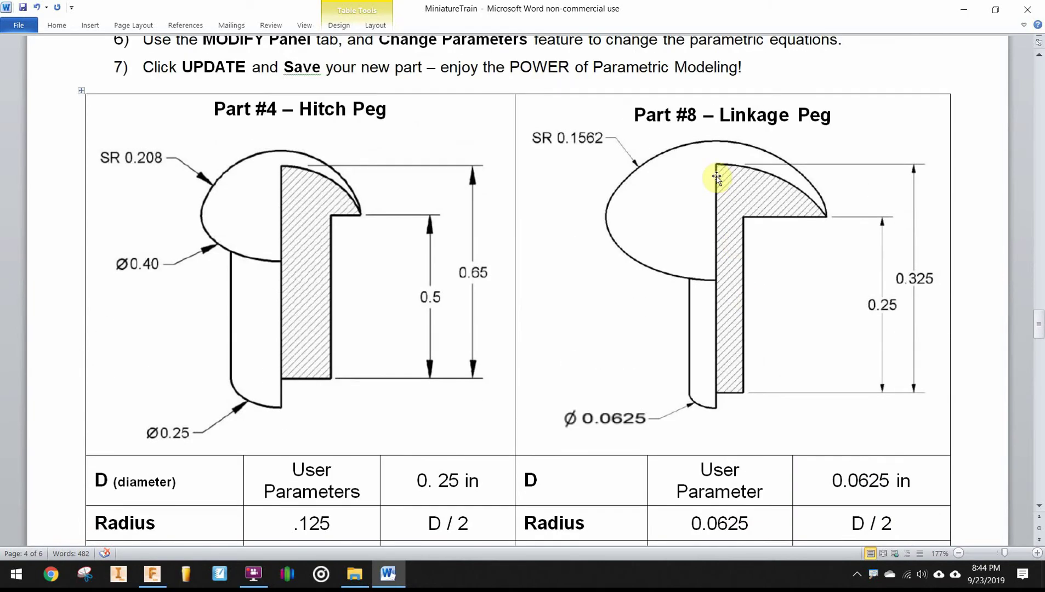
{"action": "scroll", "coordinate": [768, 165], "scroll_direction": "down", "scroll_amount": 1}
{"action": "scroll", "coordinate": [823, 315], "scroll_direction": "down", "scroll_amount": 1}
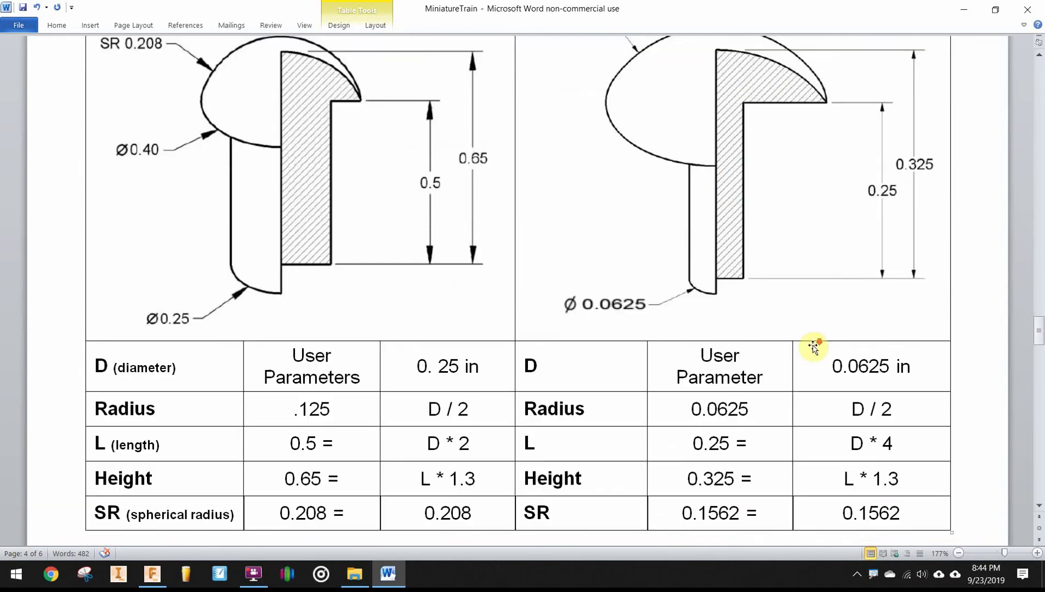
{"action": "double_click", "coordinate": [674, 12]}
{"action": "key", "text": "super+Down"}
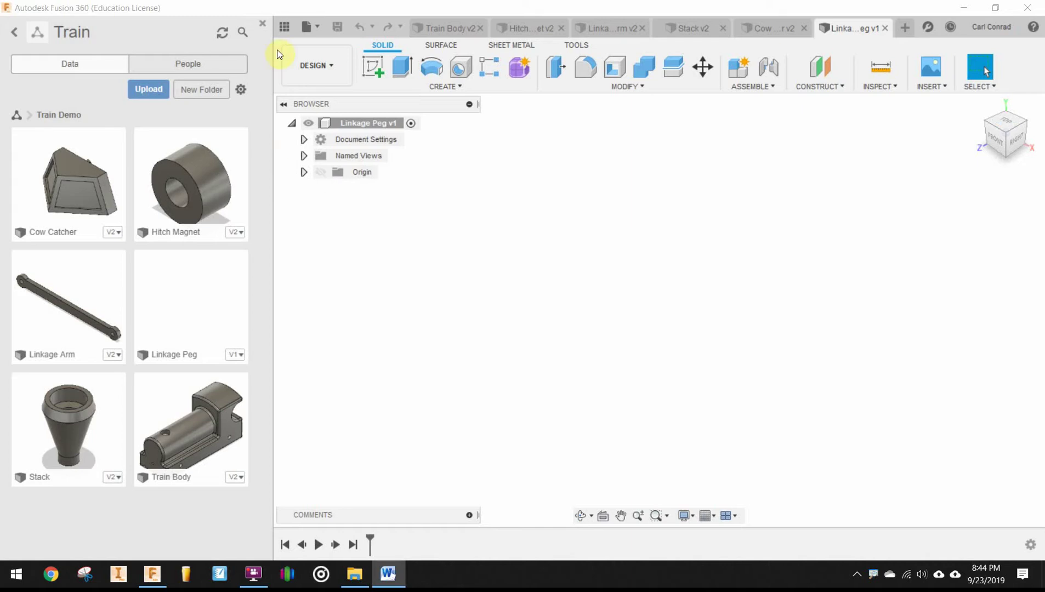
- Collapse the Data Panel, then undo a trial sketch placed on an origin plane
{"action": "left_click", "coordinate": [285, 28]}
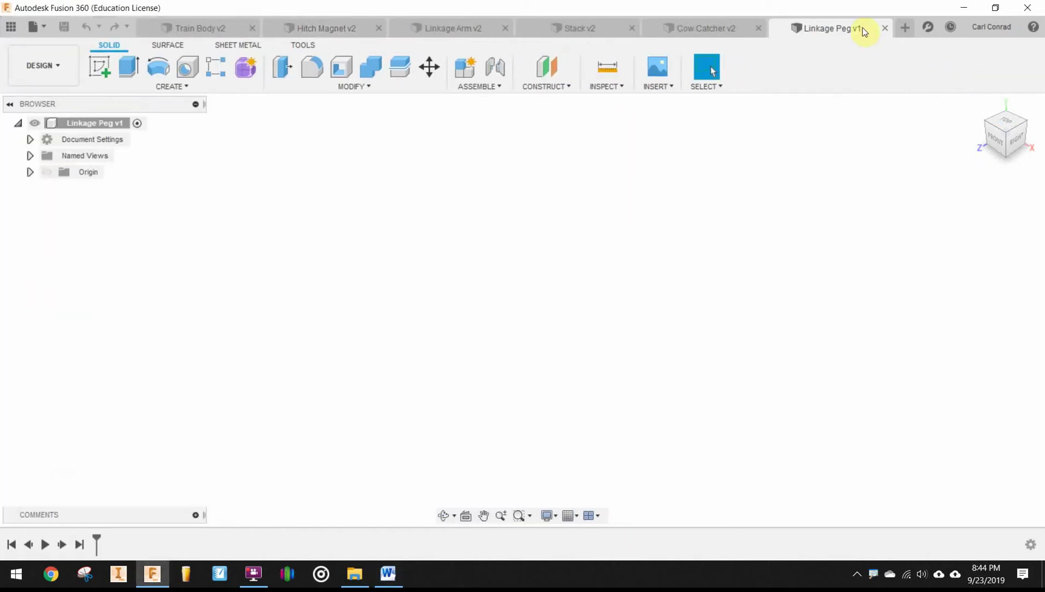
{"action": "left_click", "coordinate": [99, 67]}
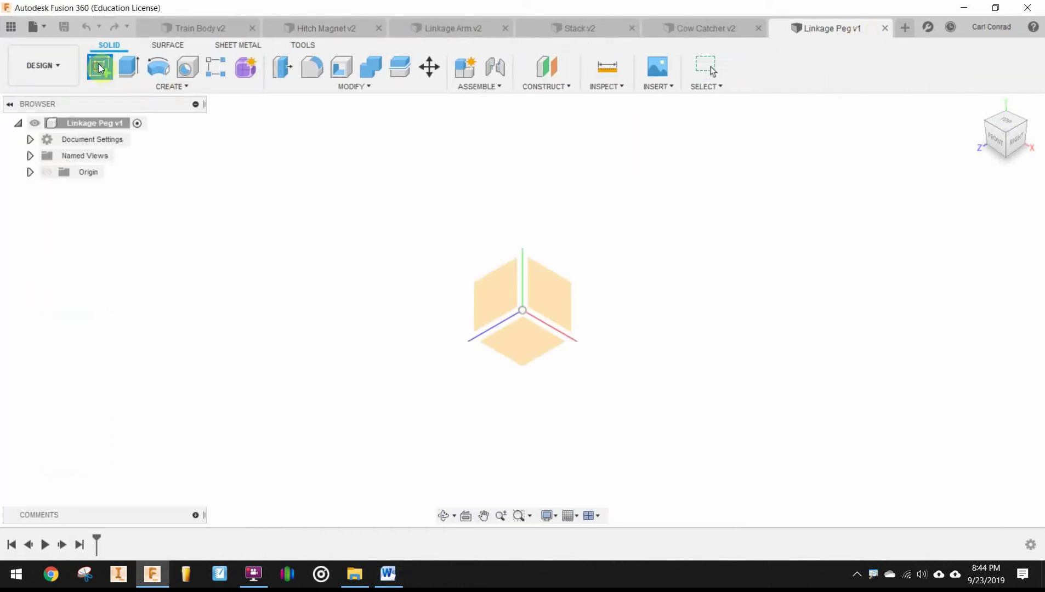
{"action": "left_click", "coordinate": [543, 297]}
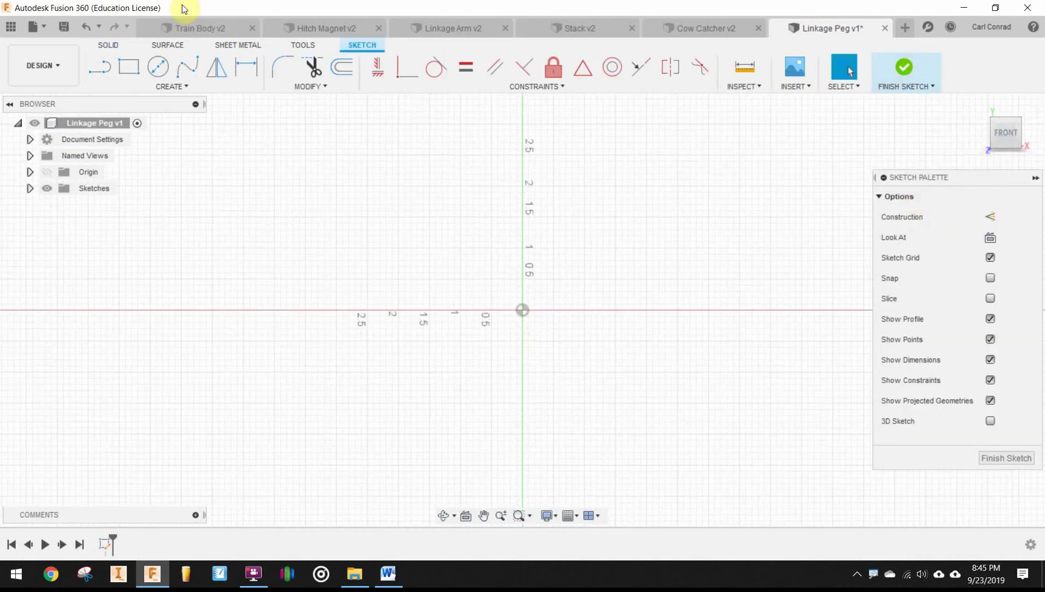
{"action": "left_click", "coordinate": [85, 26]}
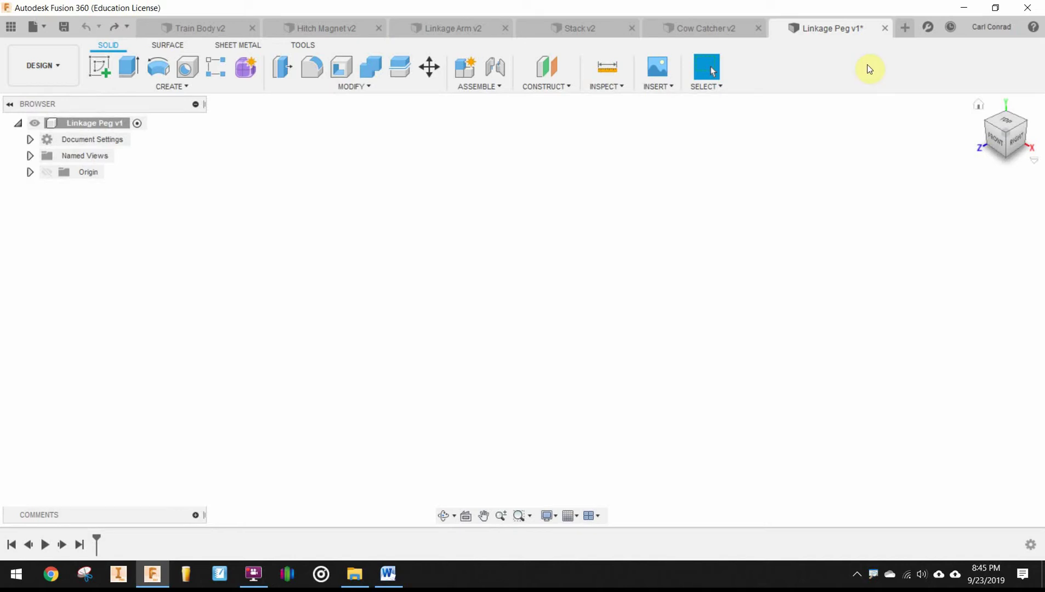
- Through Change Parameters, add user parameter D with expression .0625 in and comment 'diameter'
{"action": "left_click", "coordinate": [381, 87]}
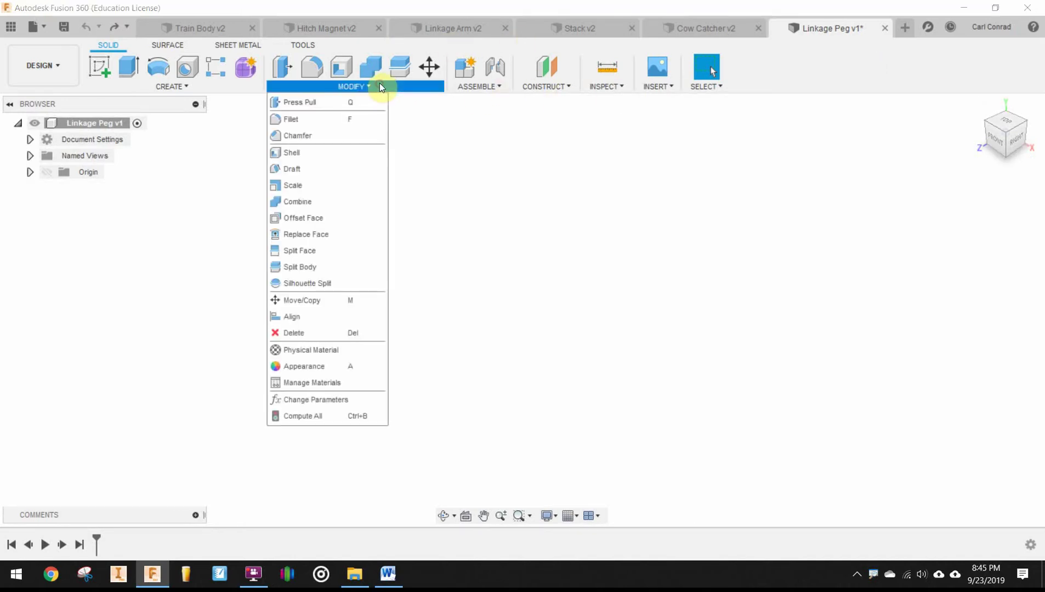
{"action": "left_click", "coordinate": [318, 402]}
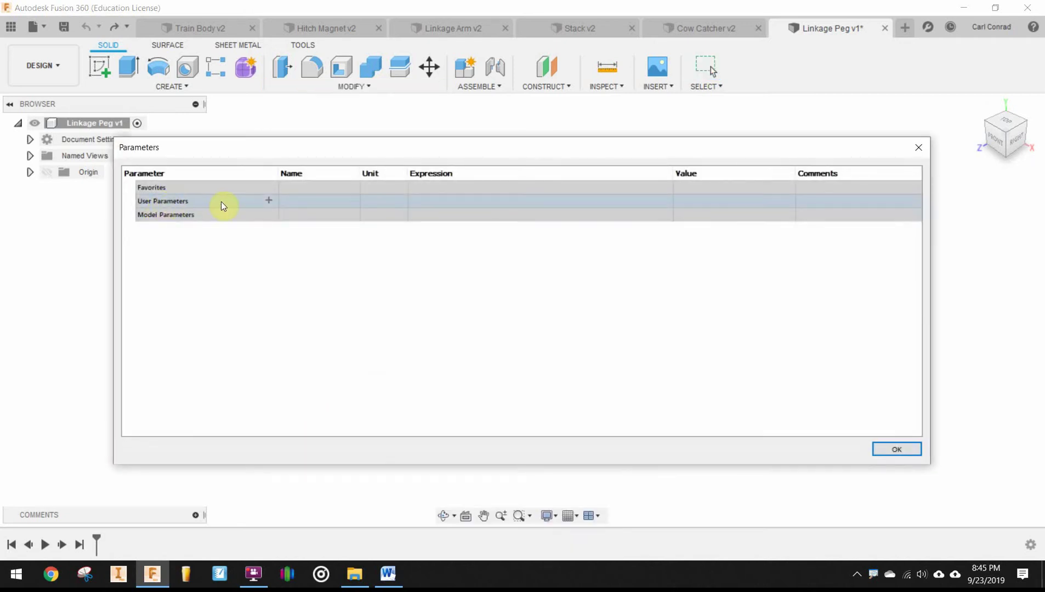
{"action": "left_click", "coordinate": [268, 201]}
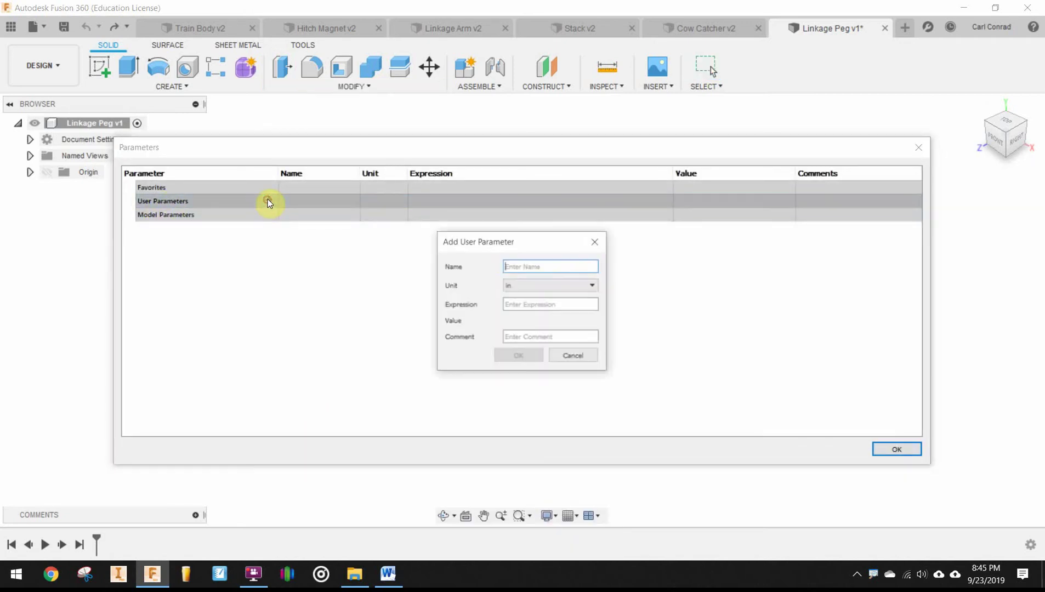
{"action": "left_click", "coordinate": [545, 266]}
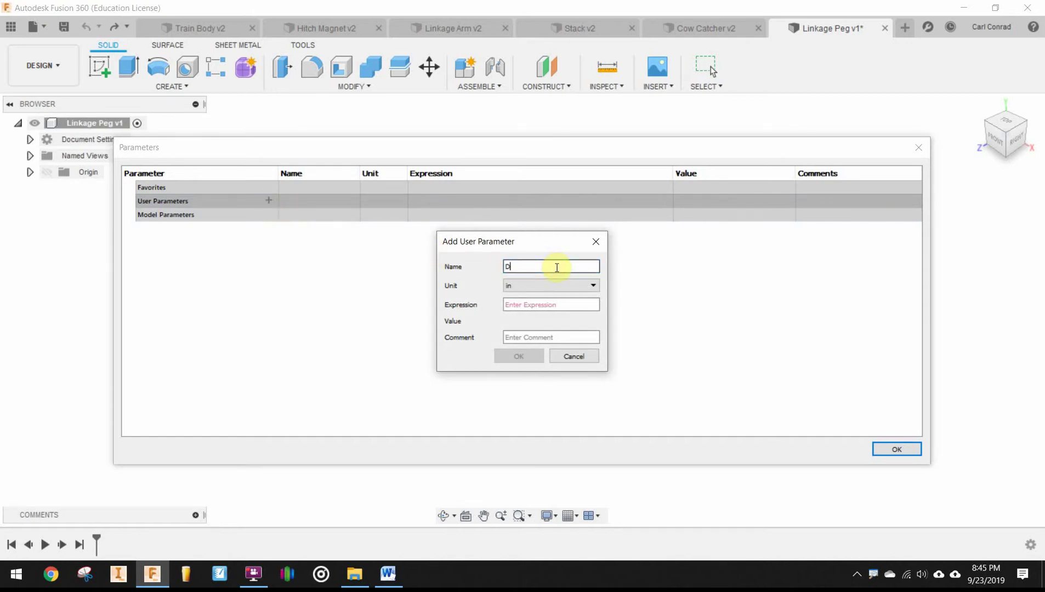
{"action": "left_click", "coordinate": [571, 303]}
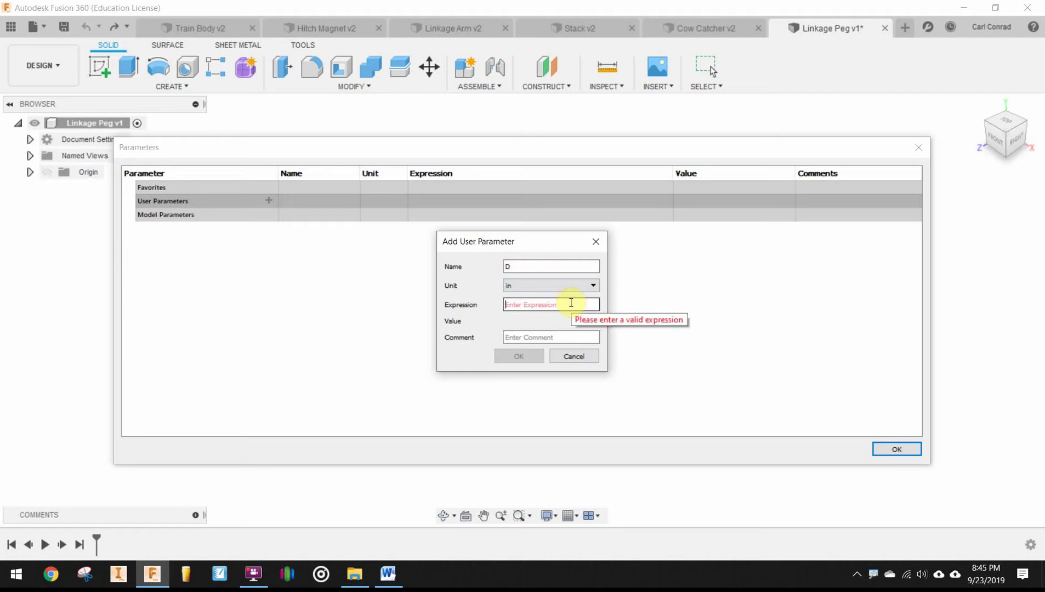
{"action": "type", "text": ".0625"}
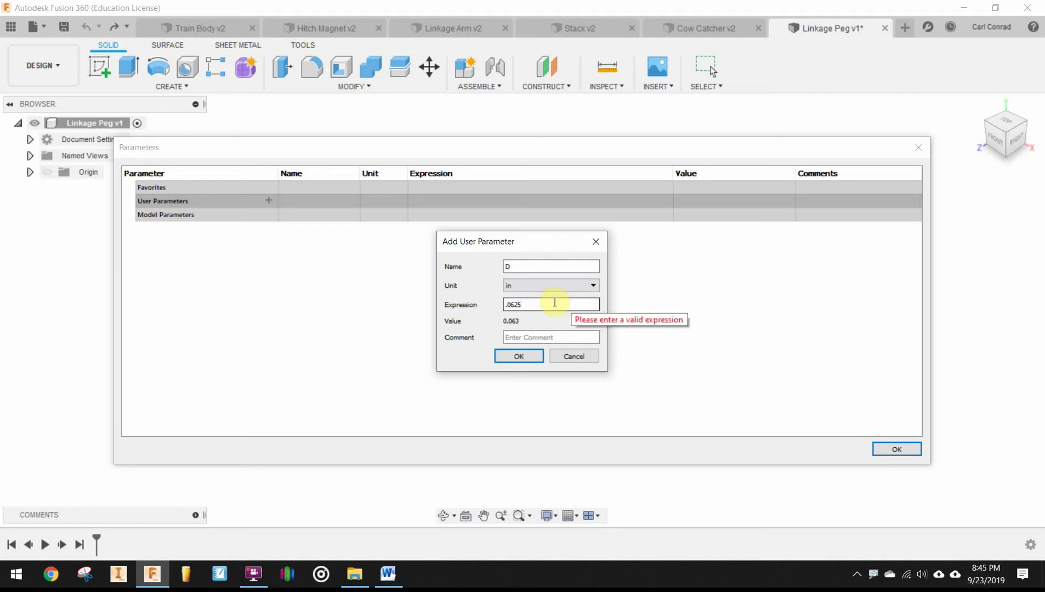
{"action": "left_click", "coordinate": [523, 337]}
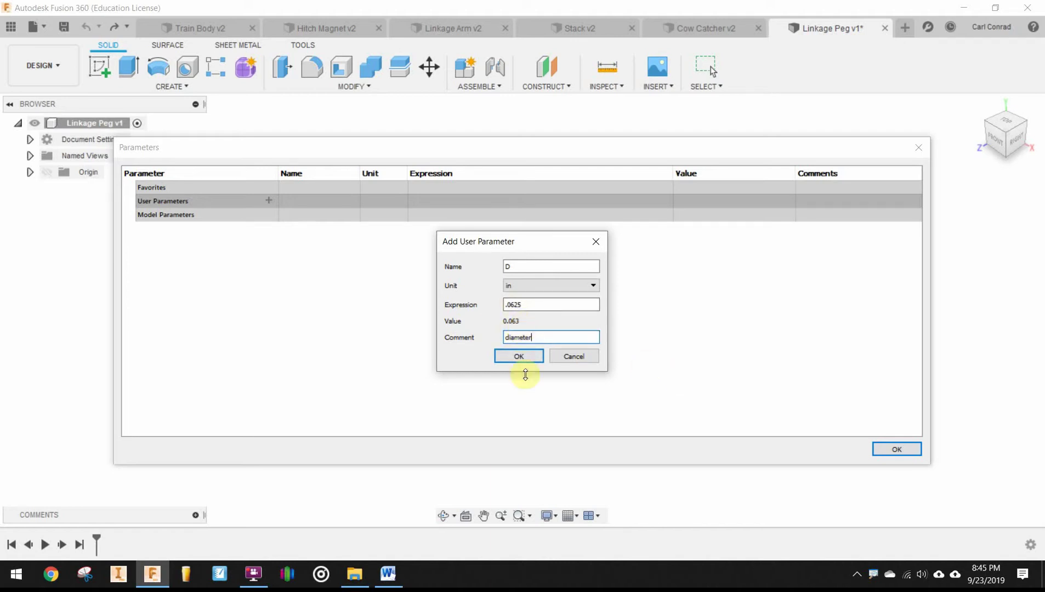
{"action": "left_click", "coordinate": [525, 357]}
{"action": "left_click", "coordinate": [524, 356]}
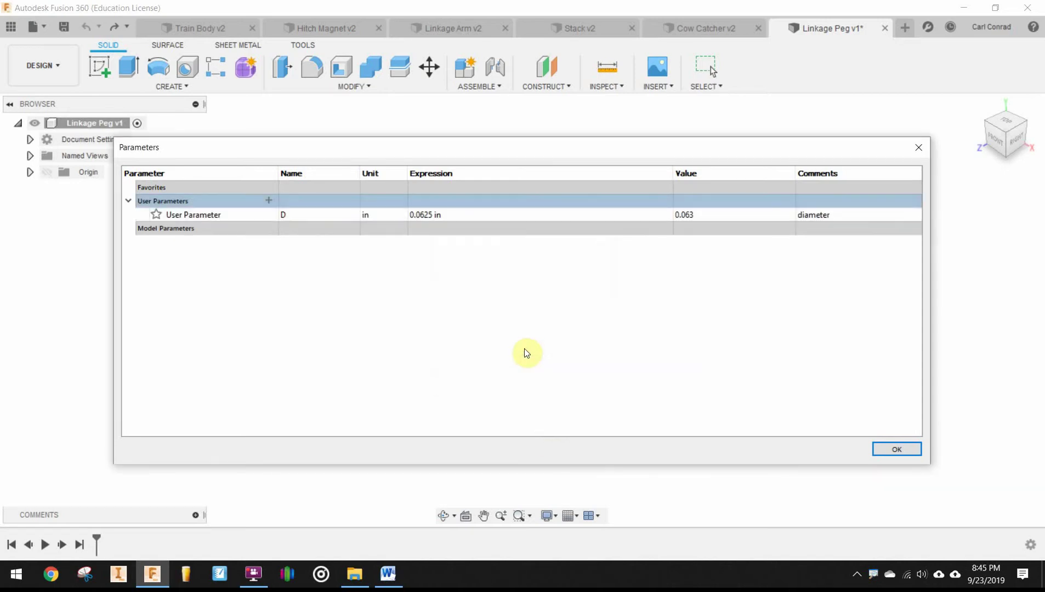
{"action": "left_click", "coordinate": [269, 201]}
- Add user parameter Radius with expression D / 2
{"action": "left_click", "coordinate": [519, 265]}
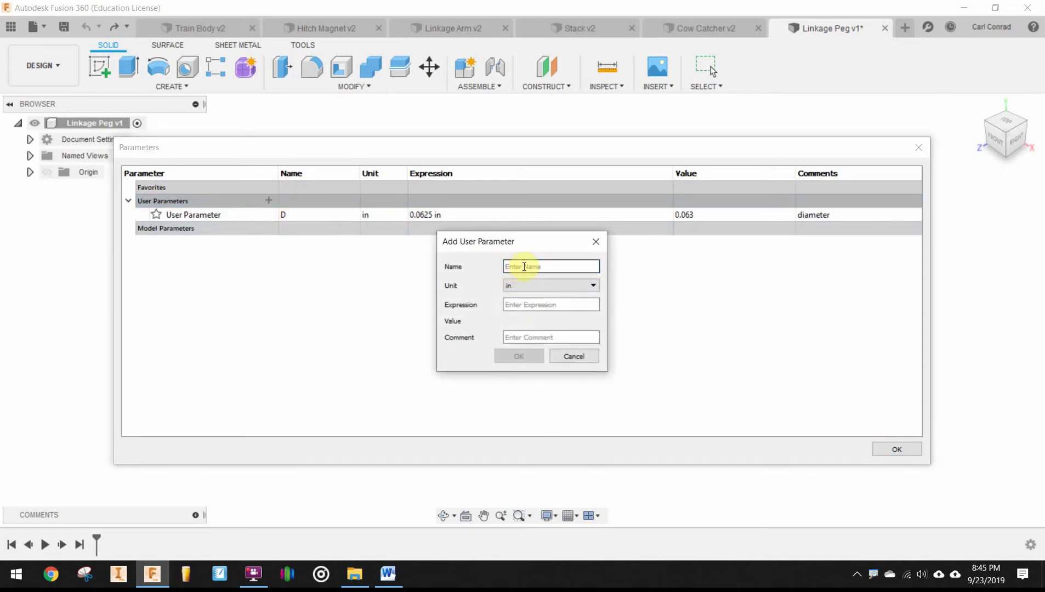
{"action": "type", "text": "Radius"}
{"action": "left_click", "coordinate": [533, 304]}
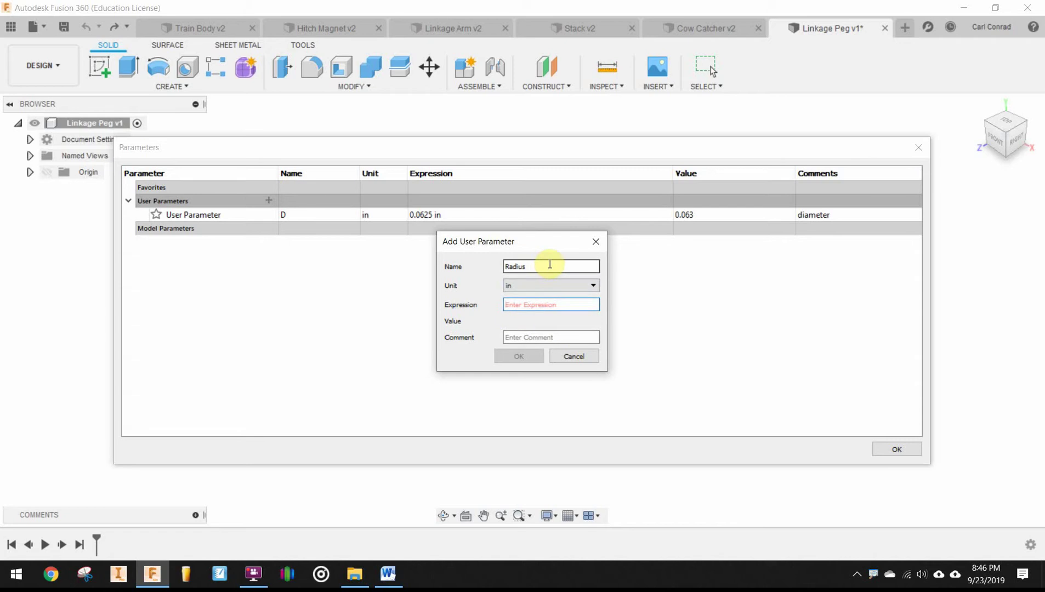
{"action": "type", "text": "D / 2"}
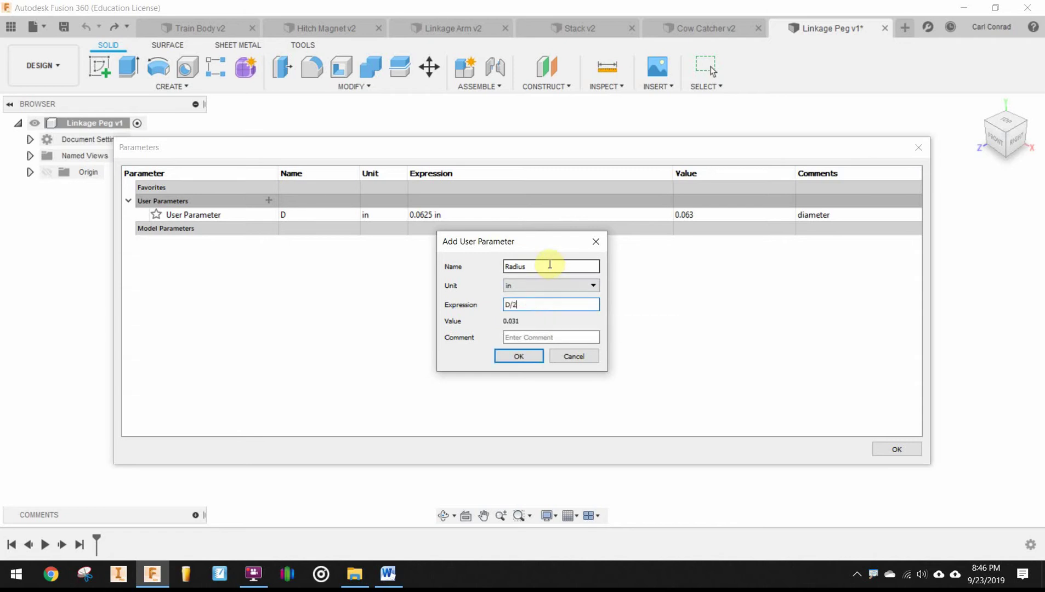
{"action": "left_click", "coordinate": [517, 356]}
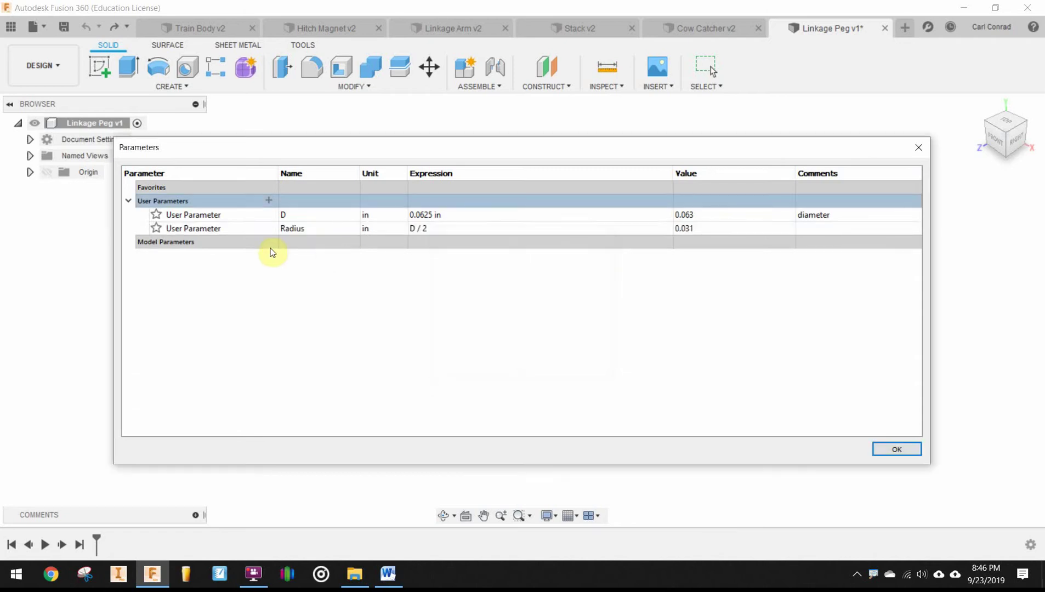
- Add user parameter L with expression D * 4 and comment 'length'
{"action": "left_click", "coordinate": [269, 201]}
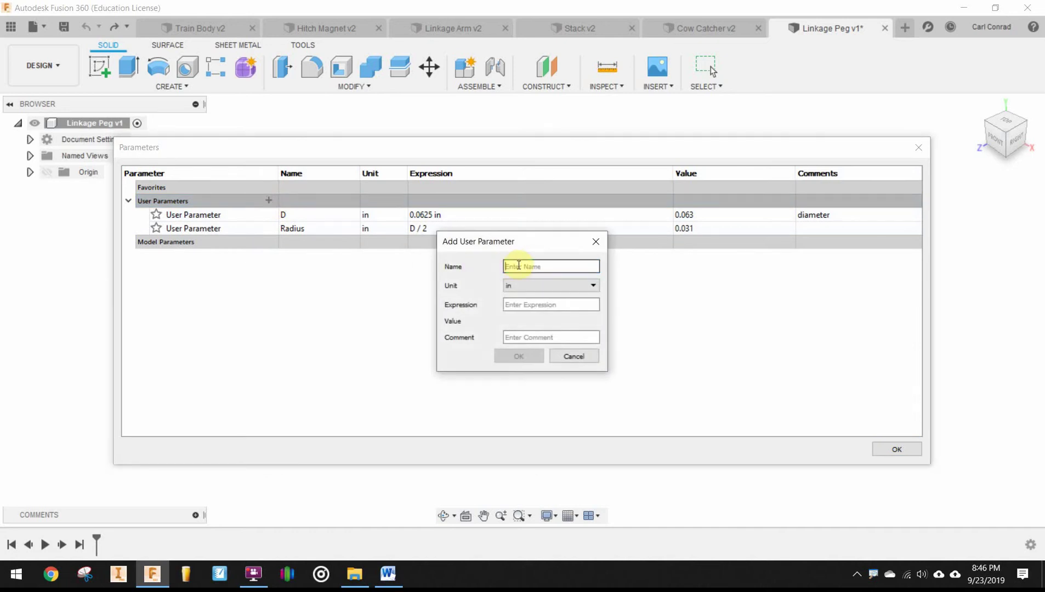
{"action": "key", "text": "Tab"}
{"action": "key", "text": "Tab"}
{"action": "type", "text": "D"}
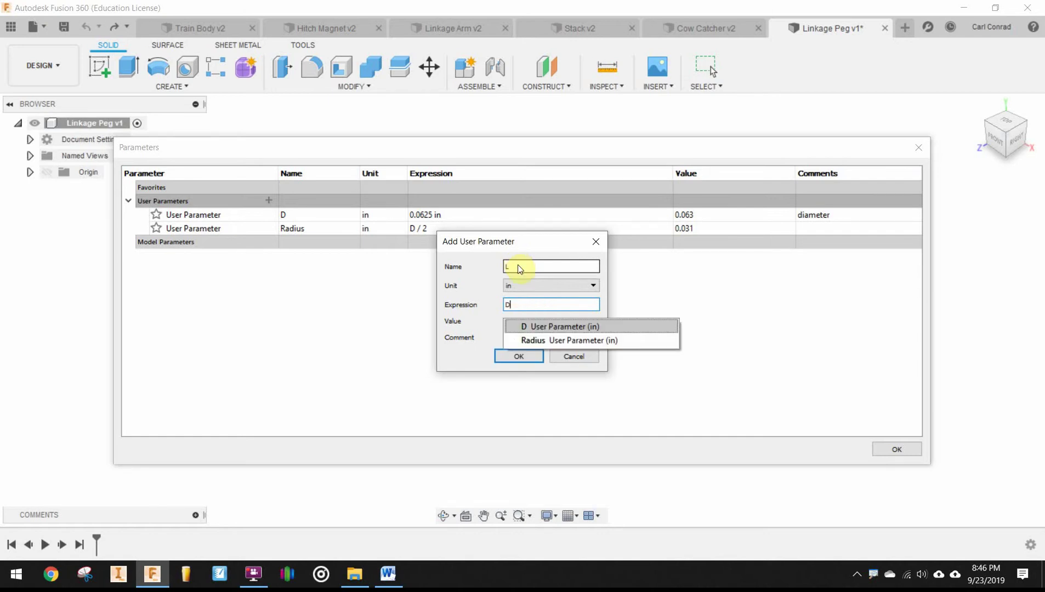
{"action": "type", "text": "*"}
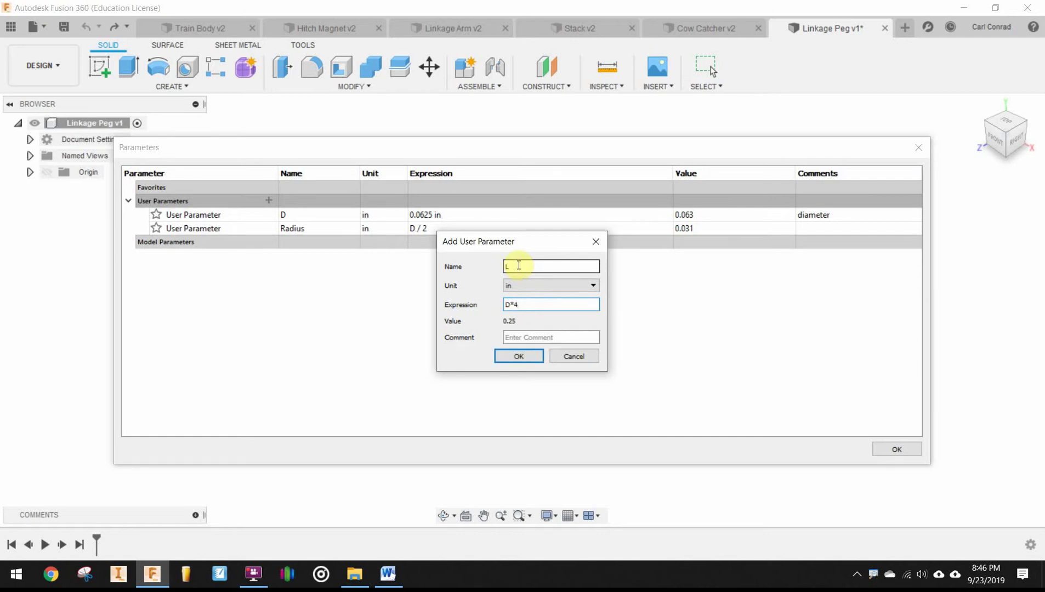
{"action": "left_click", "coordinate": [570, 337]}
{"action": "type", "text": "length"}
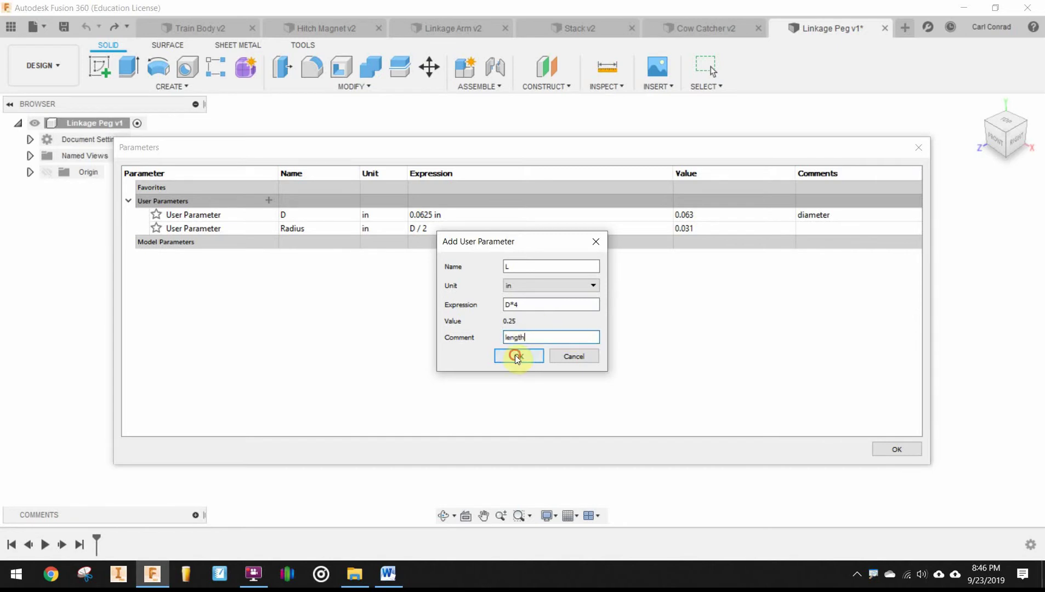
{"action": "left_click", "coordinate": [519, 356]}
- Add user parameter Height with expression L * 1.3
{"action": "left_click", "coordinate": [267, 200]}
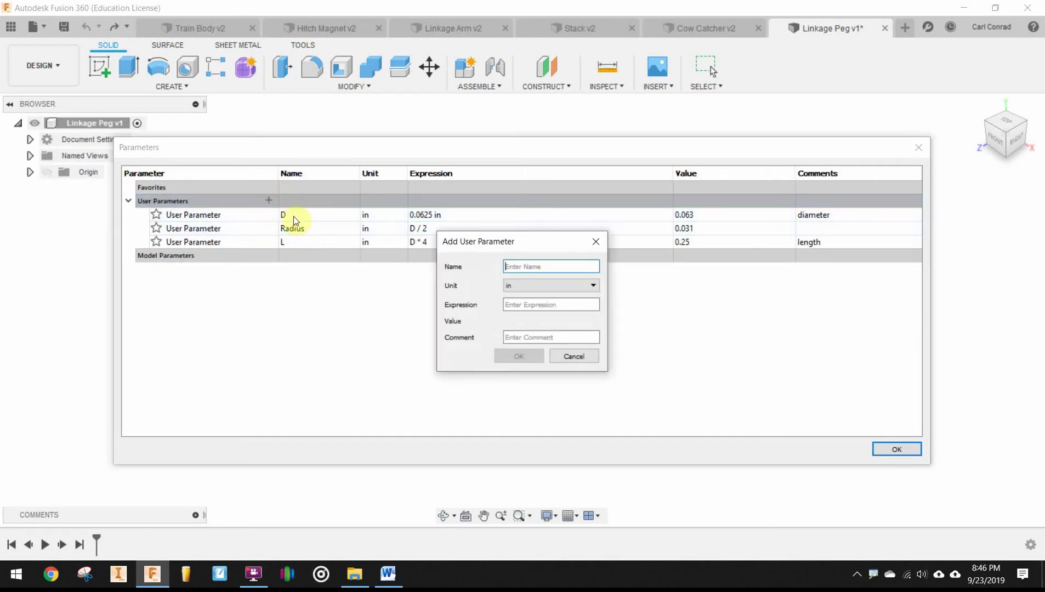
{"action": "left_click", "coordinate": [521, 264]}
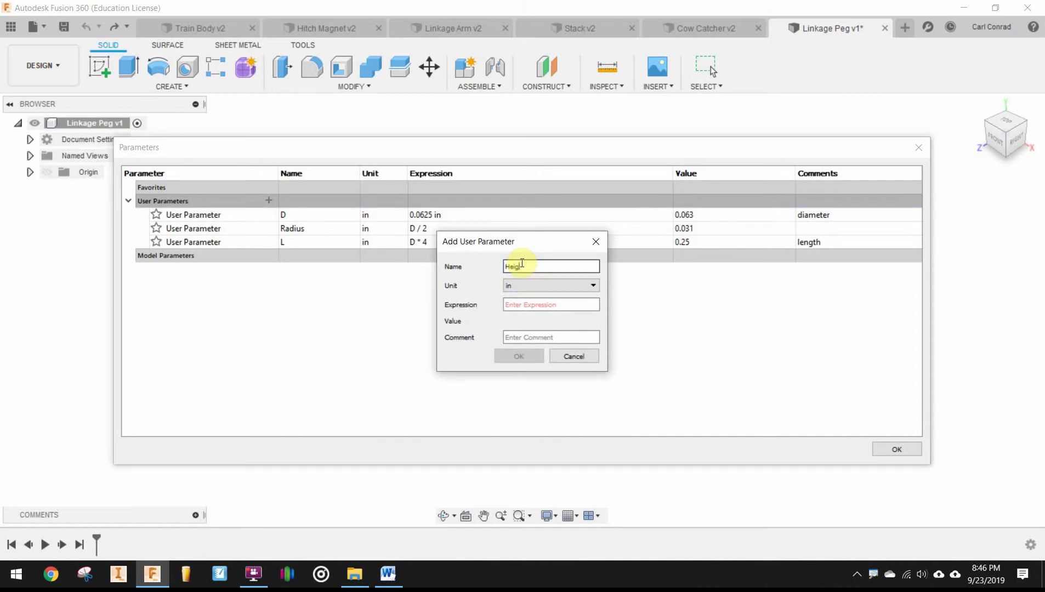
{"action": "type", "text": "Height"}
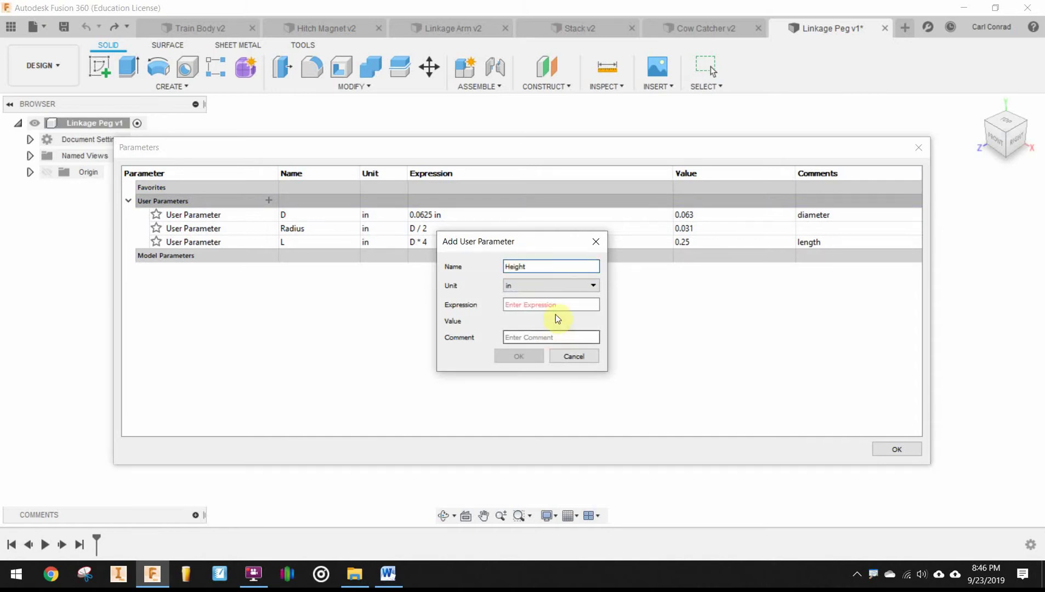
{"action": "left_click", "coordinate": [557, 305]}
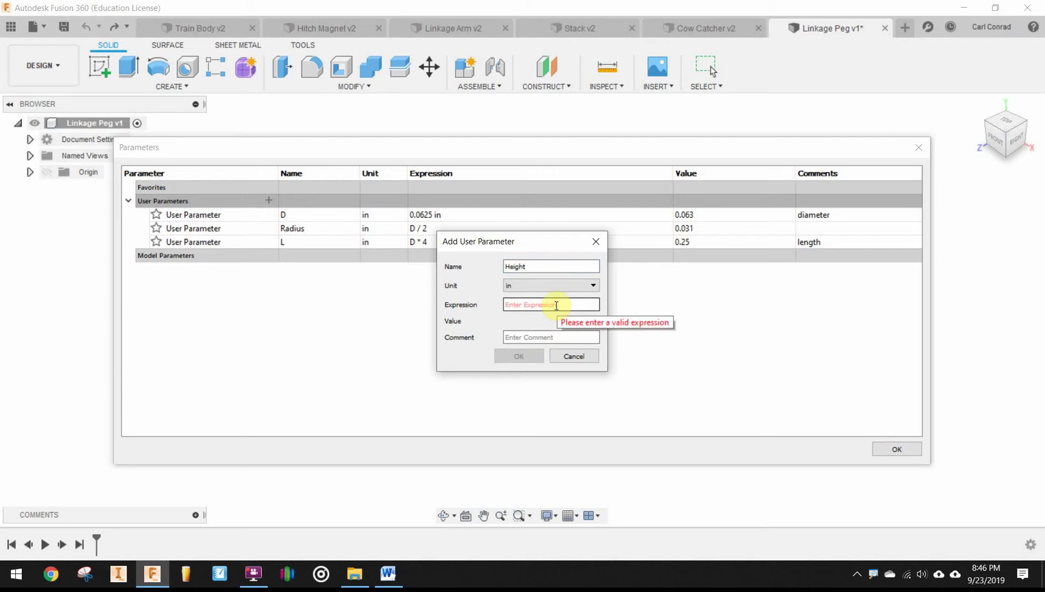
{"action": "type", "text": "L*1.3"}
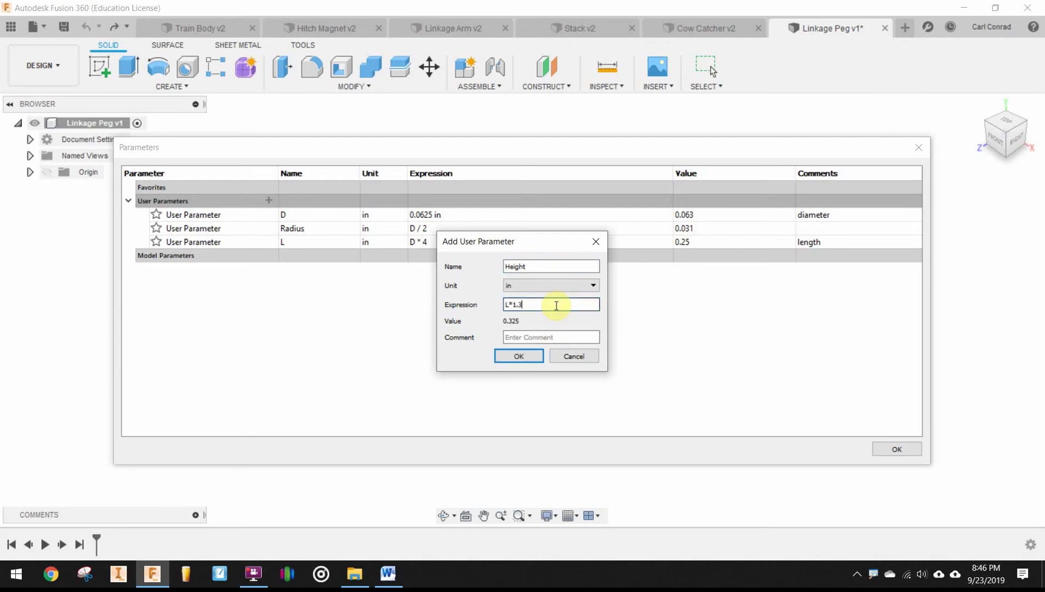
{"action": "left_click", "coordinate": [526, 357]}
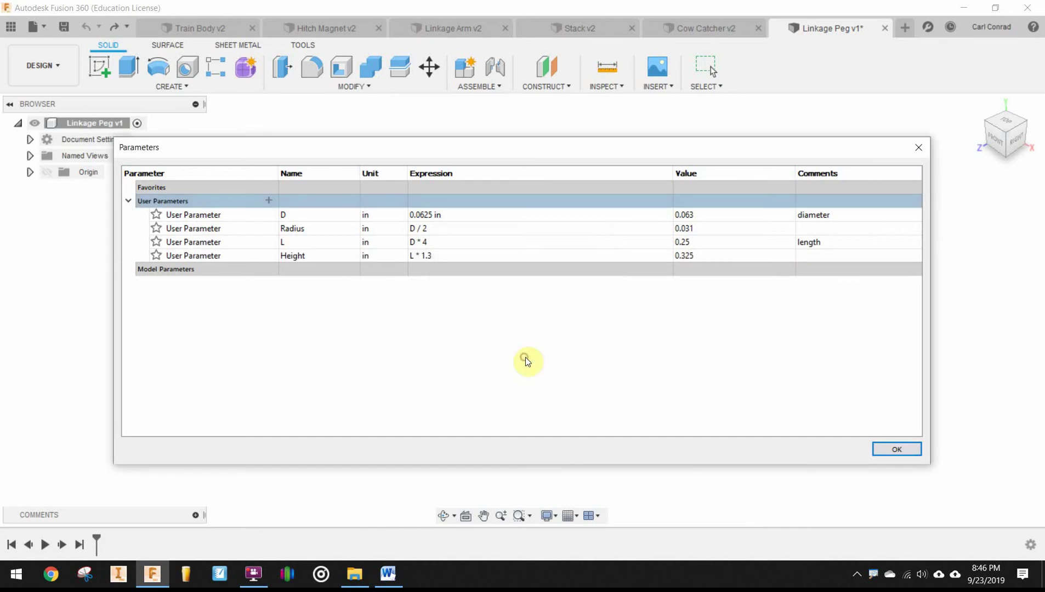
- Add SR = 0.1562 in commented 'Spherical Radius', then close the Parameters dialog
{"action": "left_click", "coordinate": [269, 201]}
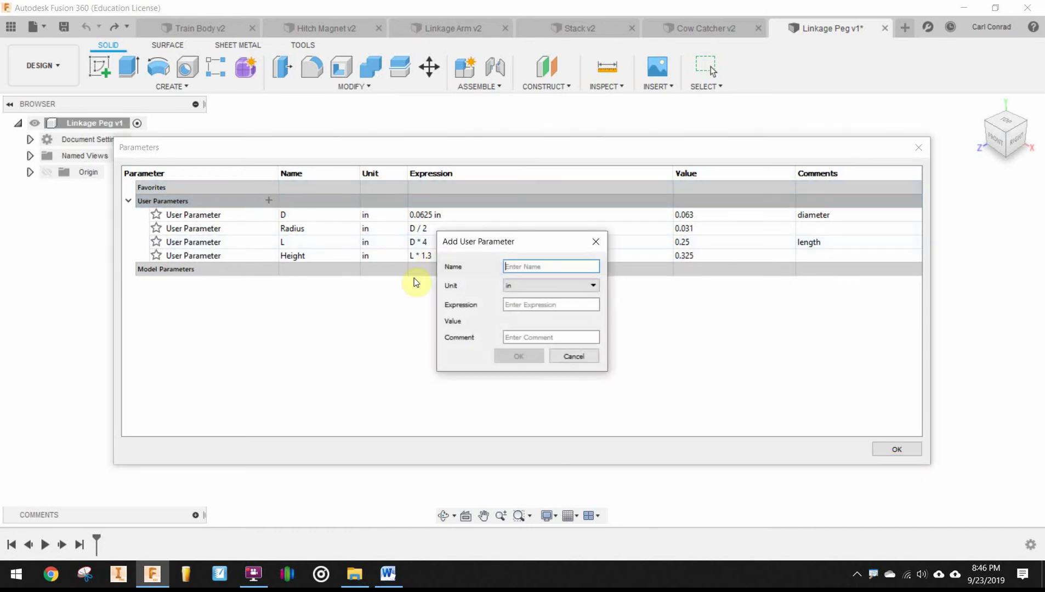
{"action": "left_click", "coordinate": [517, 265]}
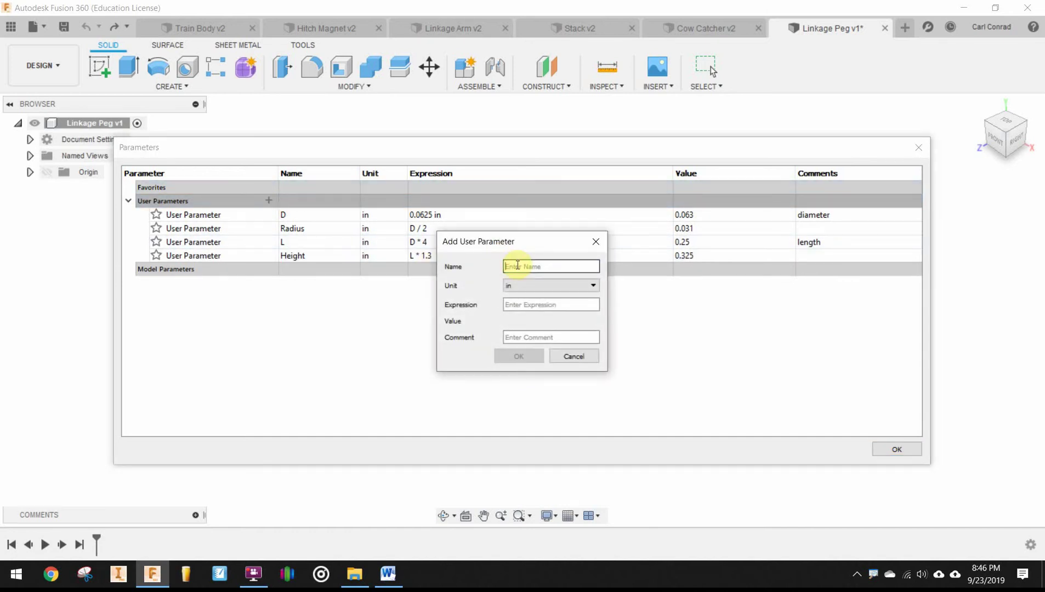
{"action": "left_click", "coordinate": [538, 305]}
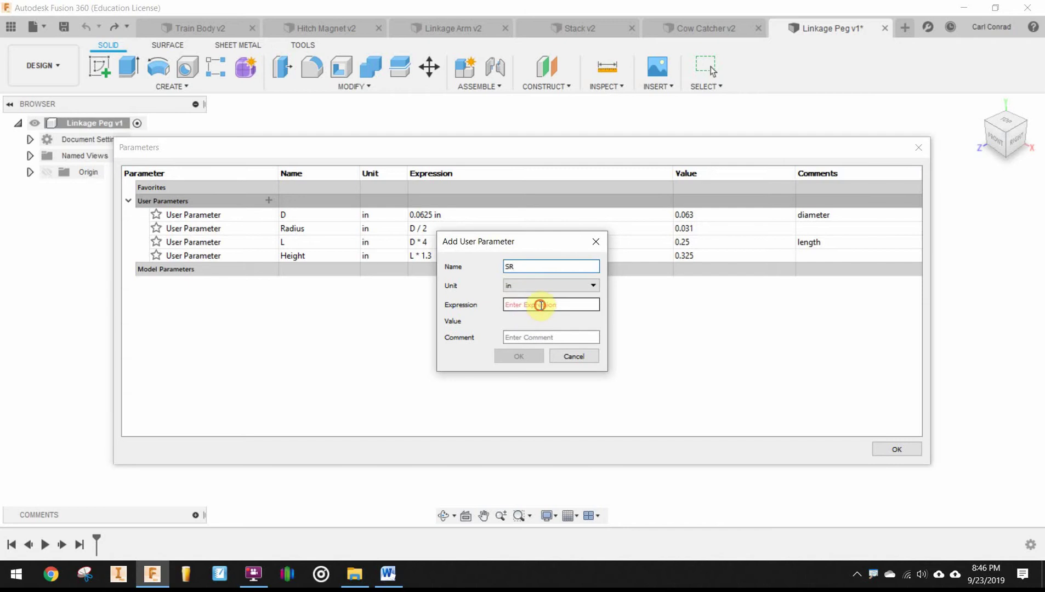
{"action": "type", "text": "0.1562"}
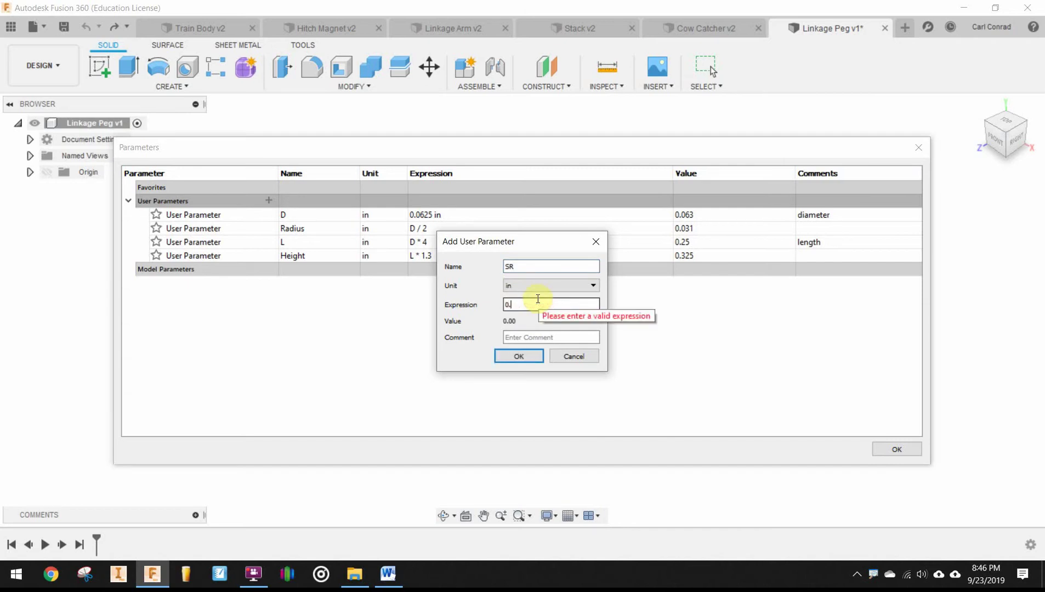
{"action": "left_click", "coordinate": [514, 334]}
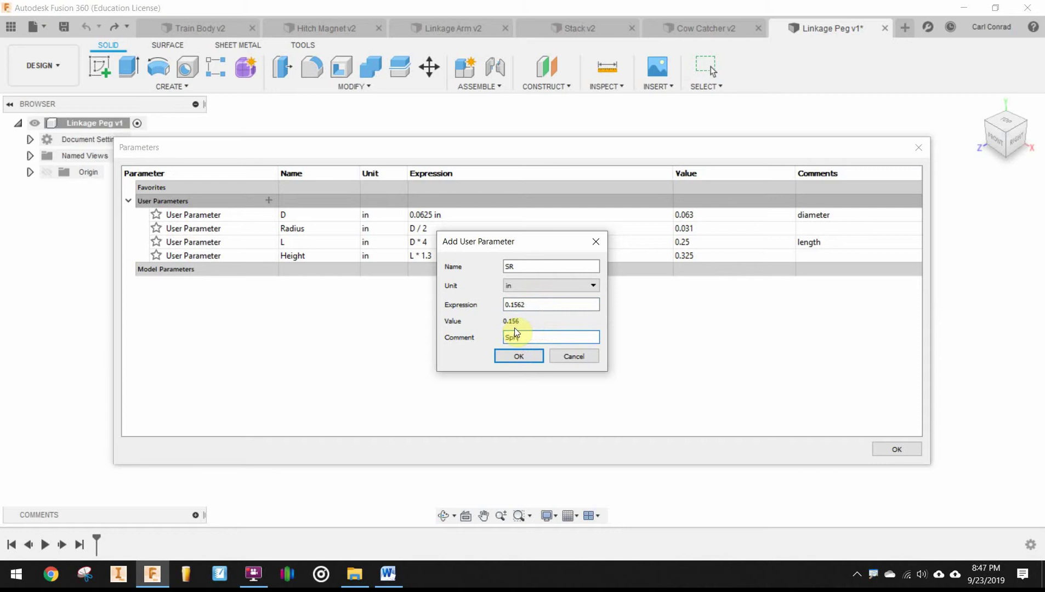
{"action": "type", "text": "Spherical Radius"}
{"action": "left_click", "coordinate": [518, 357]}
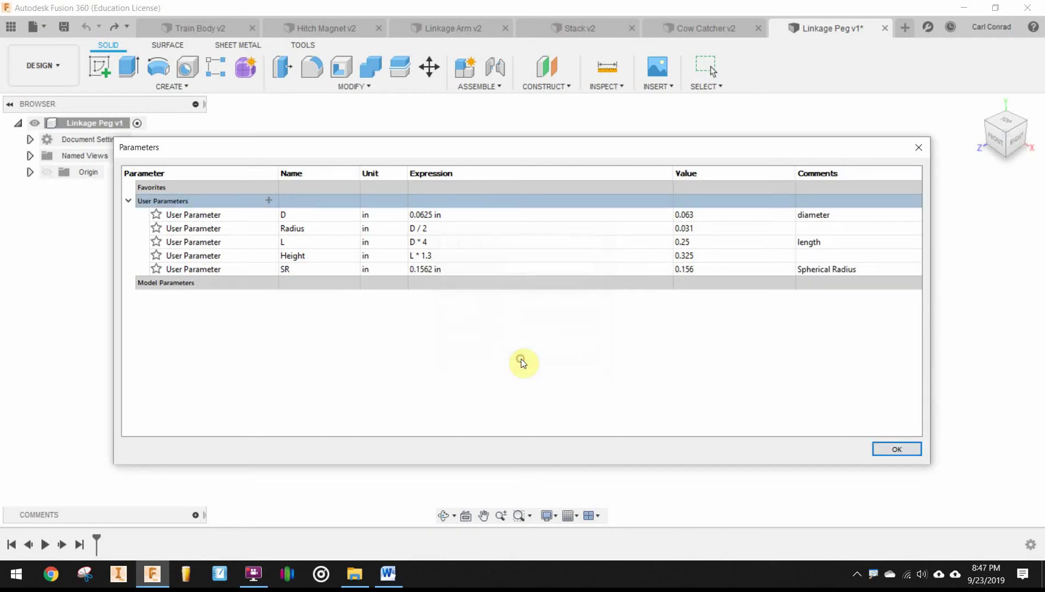
{"action": "left_click", "coordinate": [913, 451]}
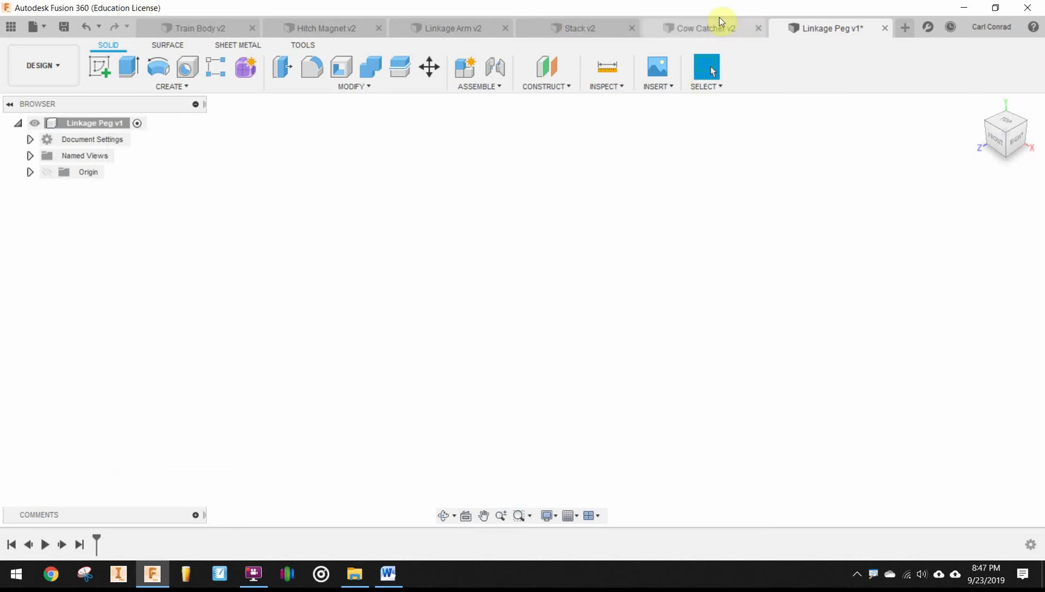
- Start a new sketch on the front origin plane
{"action": "left_click", "coordinate": [96, 66]}
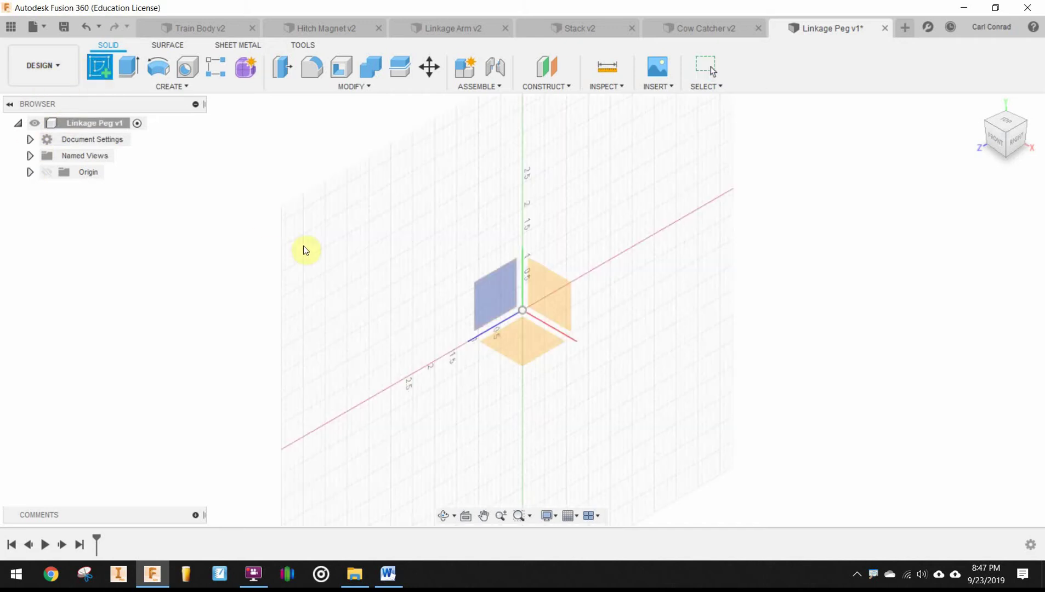
{"action": "left_click", "coordinate": [564, 303]}
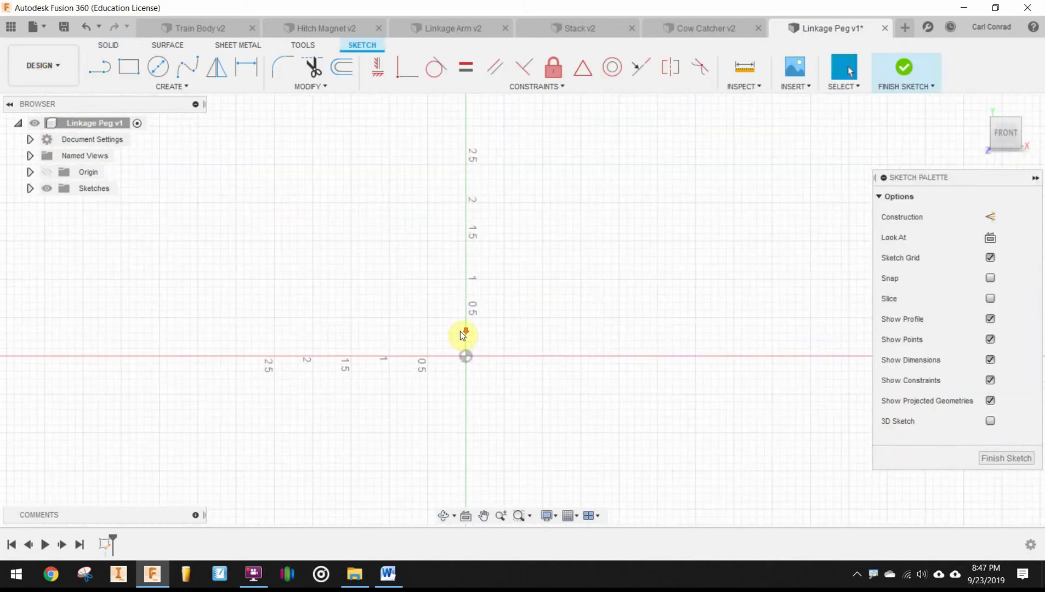
{"action": "scroll", "coordinate": [468, 333], "scroll_direction": "up", "scroll_amount": 3}
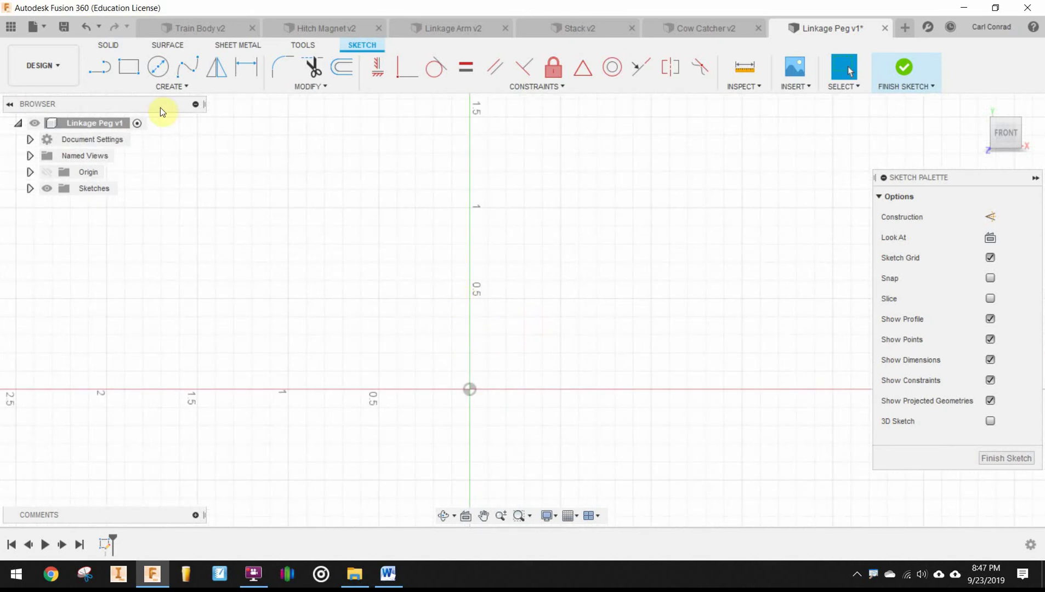
{"action": "scroll", "coordinate": [456, 308], "scroll_direction": "up", "scroll_amount": 2}
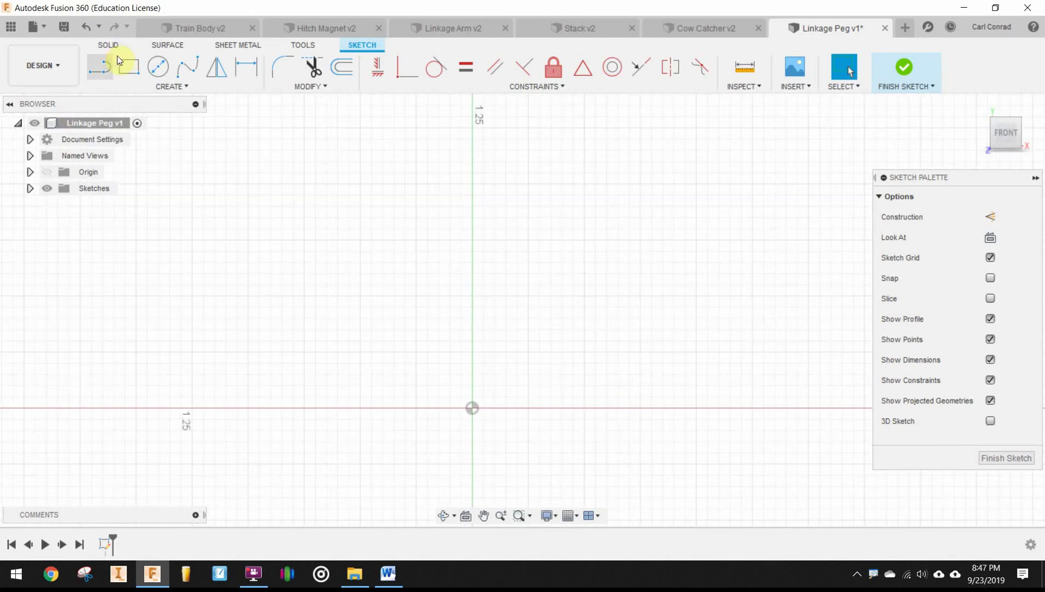
- Draw a single vertical line straight up from the sketch origin
{"action": "left_click", "coordinate": [124, 68]}
{"action": "left_click", "coordinate": [101, 68]}
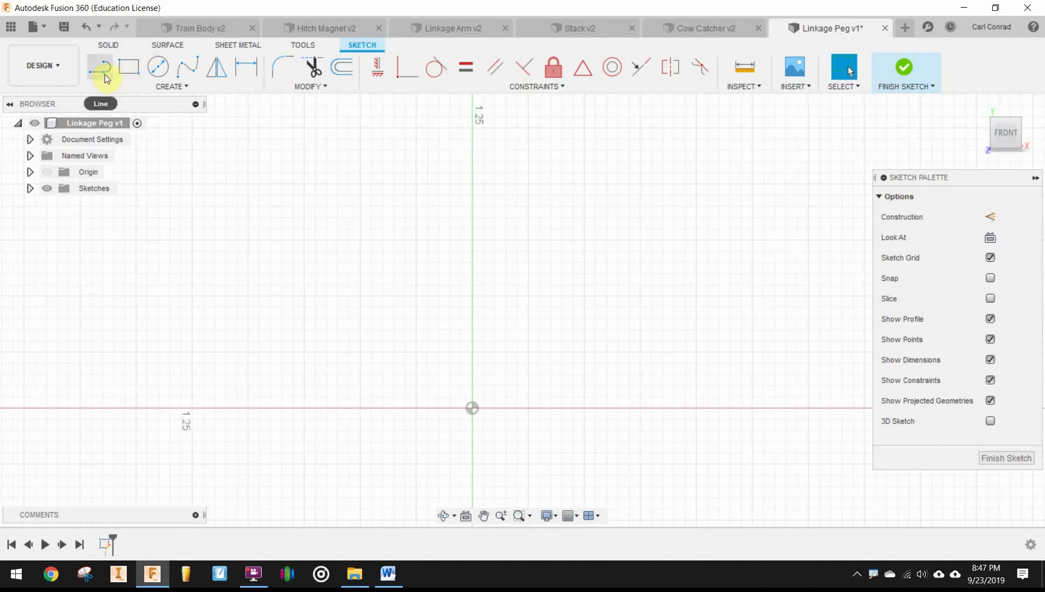
{"action": "left_click", "coordinate": [472, 410]}
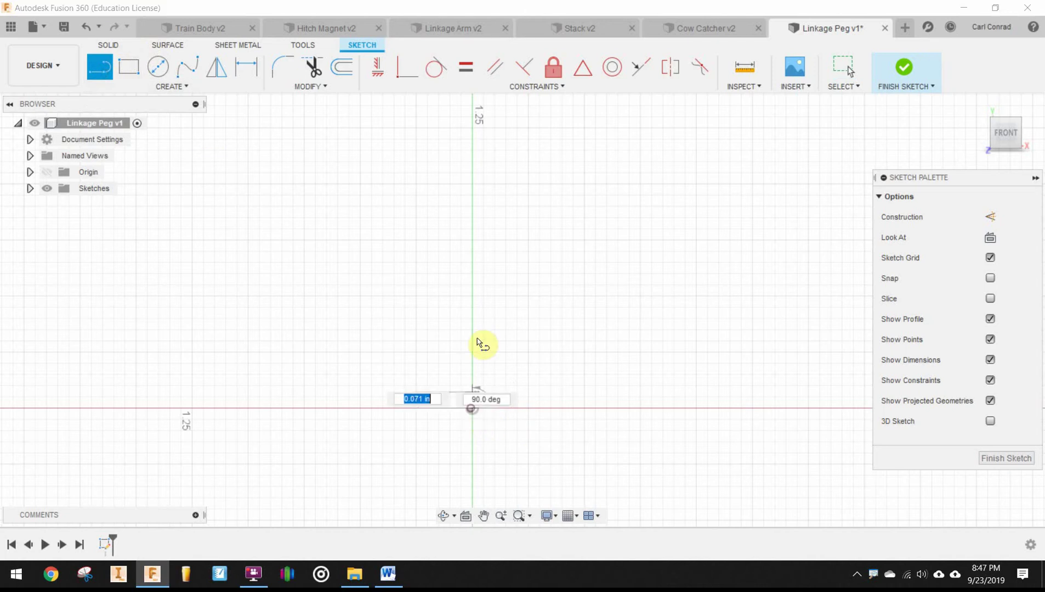
{"action": "left_click", "coordinate": [473, 302]}
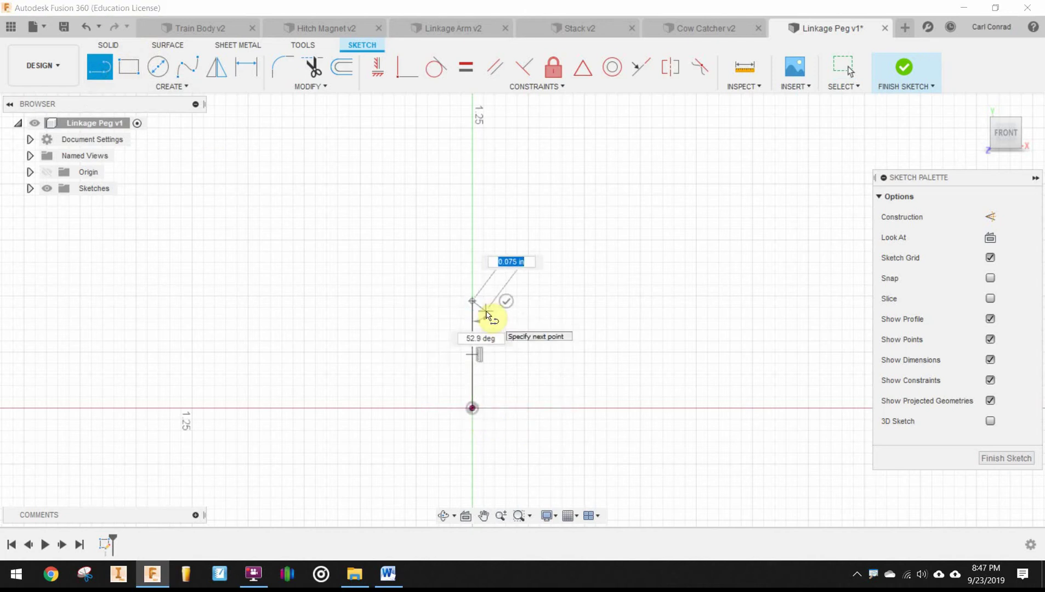
{"action": "key", "text": "Escape"}
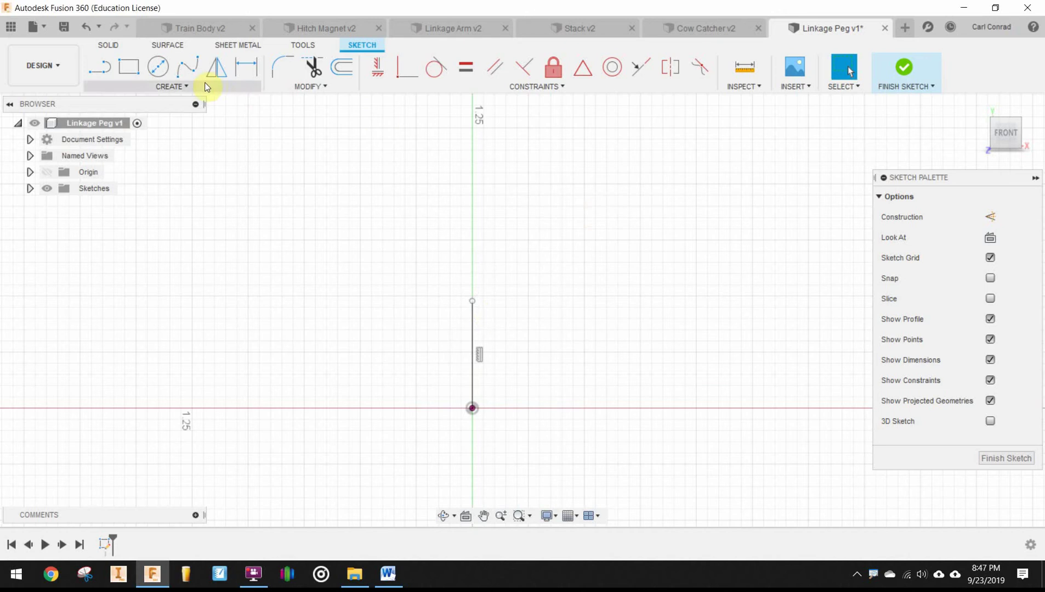
{"action": "left_click", "coordinate": [181, 86]}
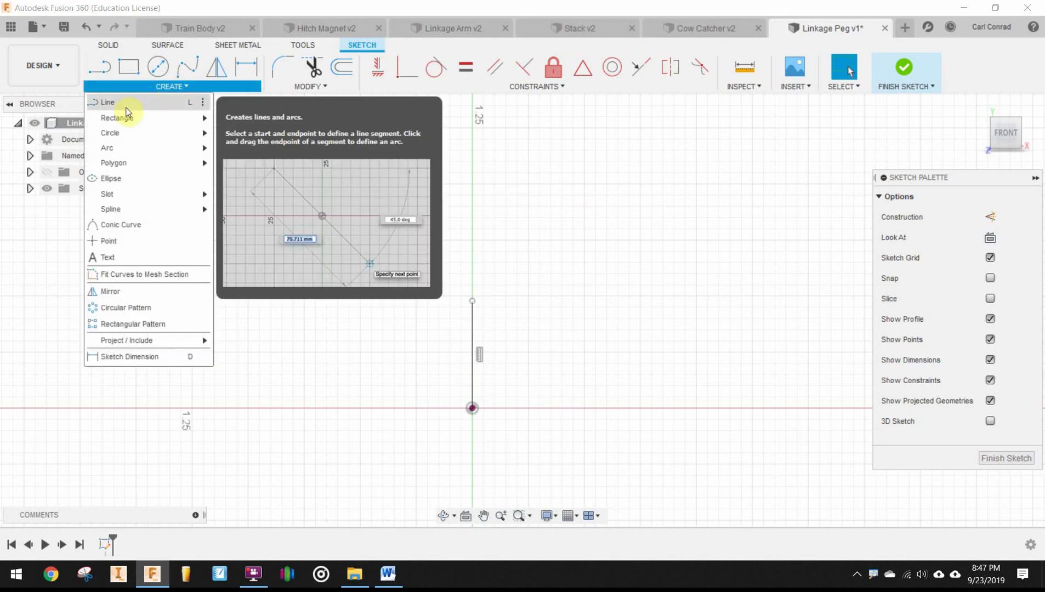
- Try a center point arc with its centre on the vertical line
{"action": "mouse_move", "coordinate": [130, 151]}
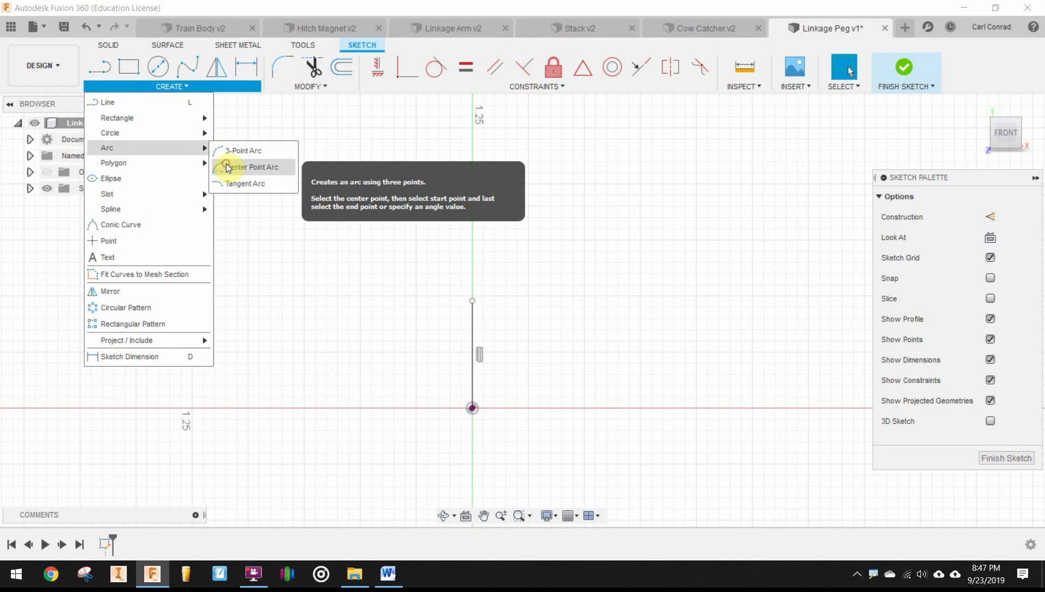
{"action": "left_click", "coordinate": [226, 166]}
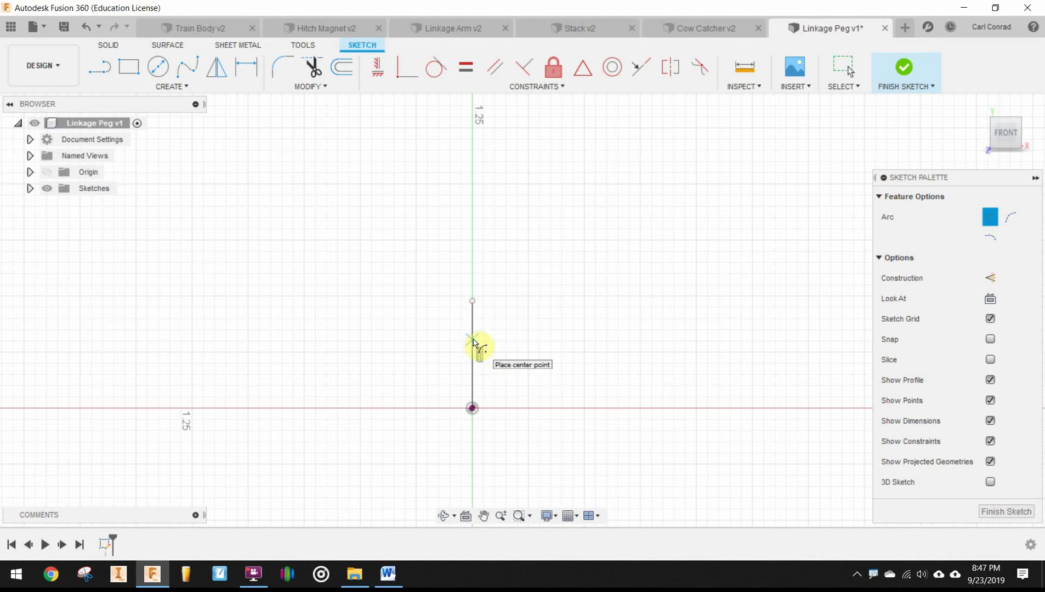
{"action": "left_click", "coordinate": [473, 342]}
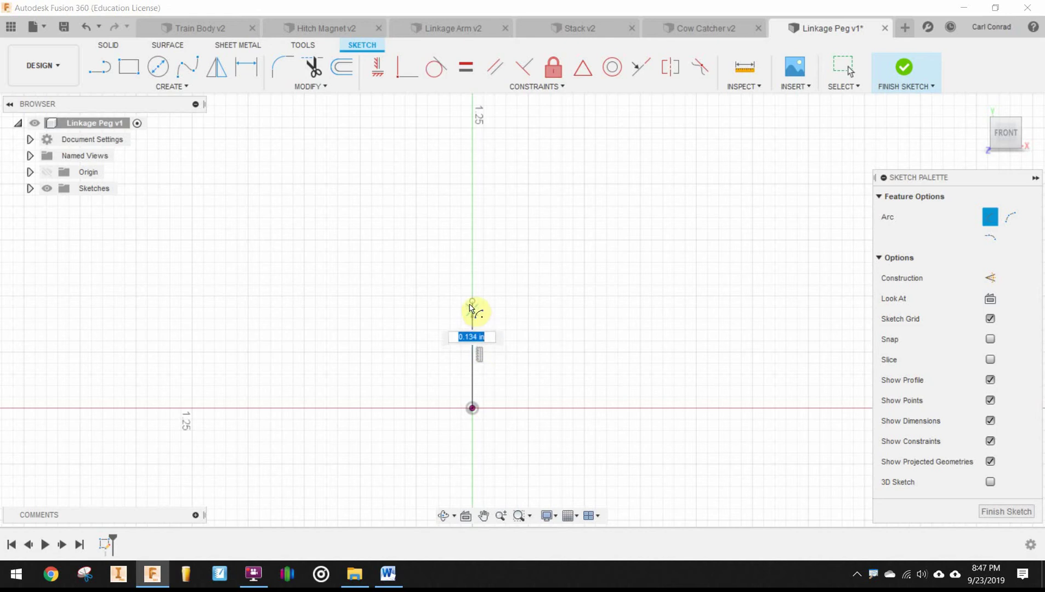
- Draw a tangent arc from the line's top end curving down to the right
{"action": "left_click", "coordinate": [159, 84]}
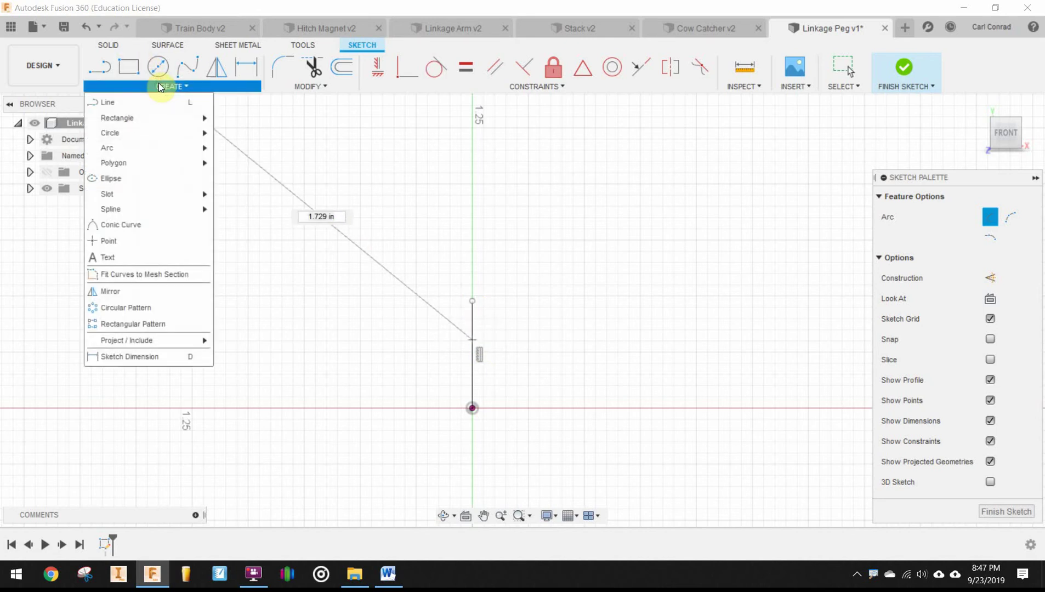
{"action": "mouse_move", "coordinate": [129, 148]}
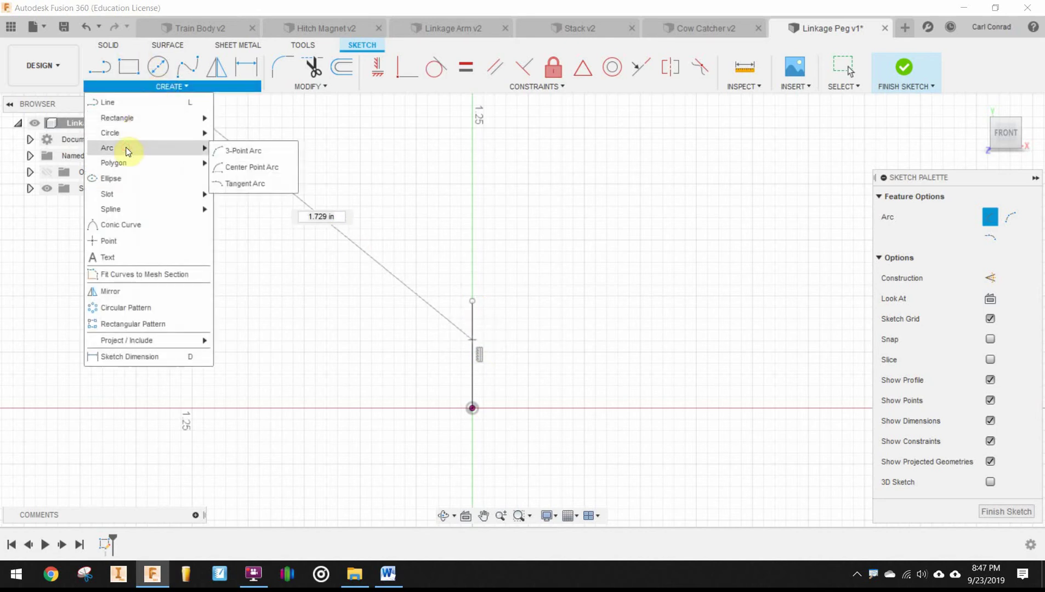
{"action": "left_click", "coordinate": [232, 181]}
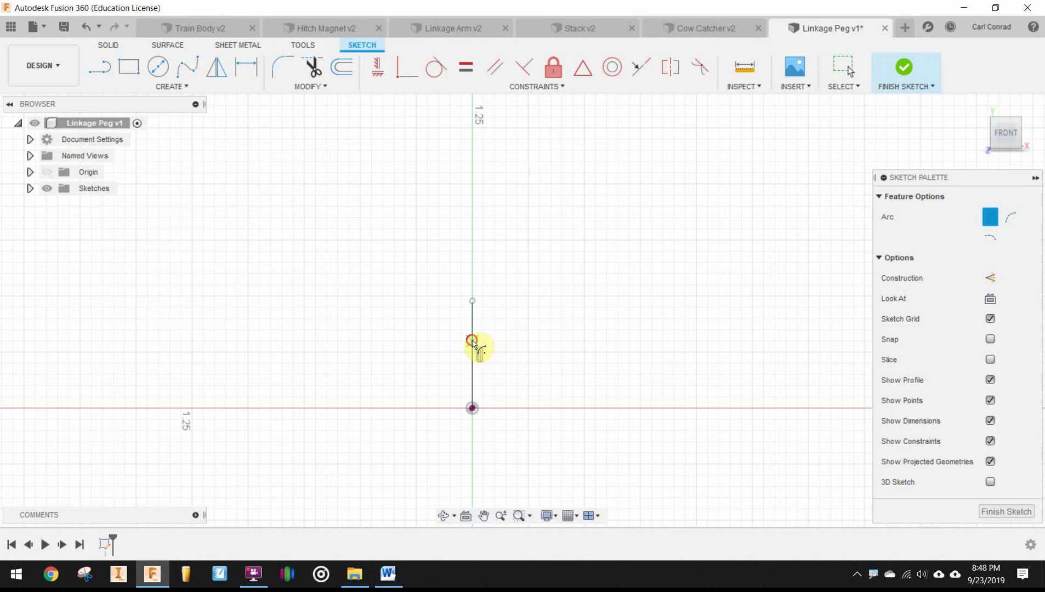
{"action": "left_click", "coordinate": [472, 343]}
{"action": "left_click", "coordinate": [473, 301]}
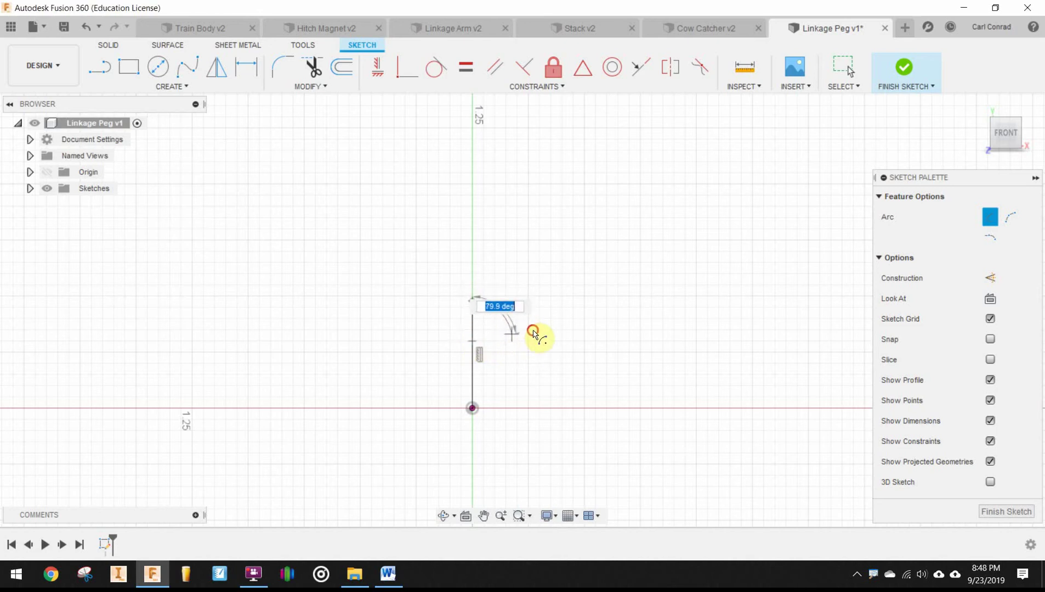
{"action": "left_click", "coordinate": [511, 334]}
{"action": "right_click", "coordinate": [569, 339]}
{"action": "left_click", "coordinate": [606, 339]}
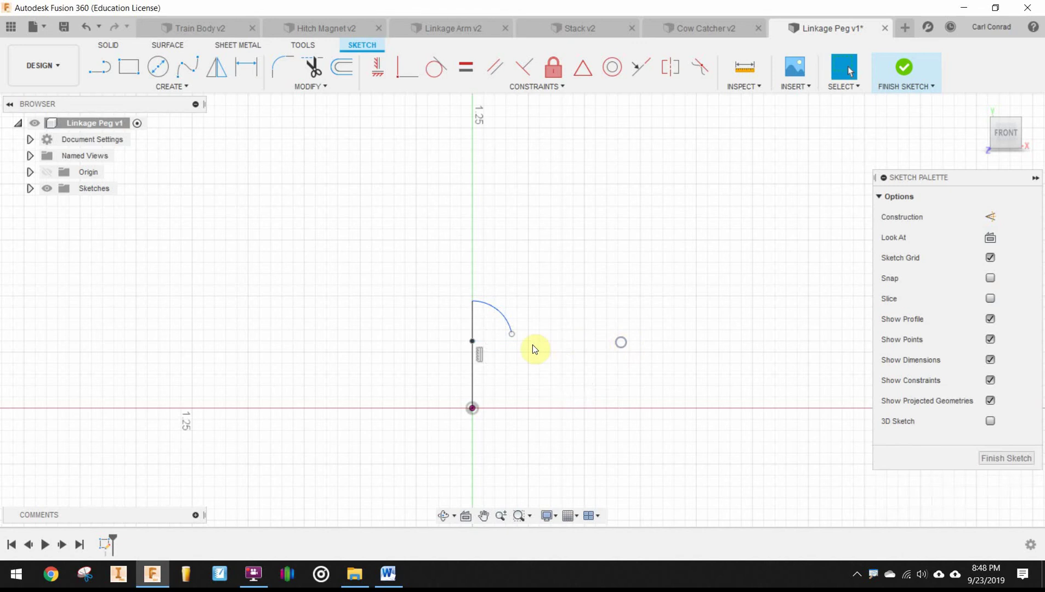
{"action": "scroll", "coordinate": [502, 376], "scroll_direction": "up", "scroll_amount": 3}
{"action": "mouse_move", "coordinate": [641, 385]}
{"action": "middle_mouse_down"}
{"action": "mouse_move", "coordinate": [634, 312]}
{"action": "mouse_move", "coordinate": [641, 329]}
{"action": "middle_mouse_up"}
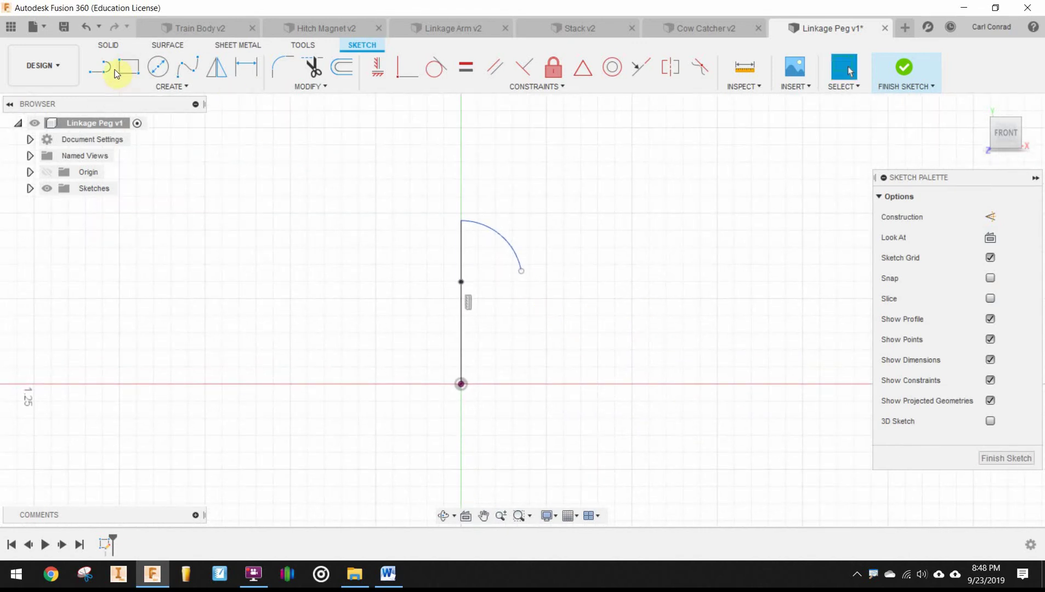
- Draw lines from the origin: short horizontal, up vertically, then horizontally right to the arc
{"action": "left_click", "coordinate": [101, 68]}
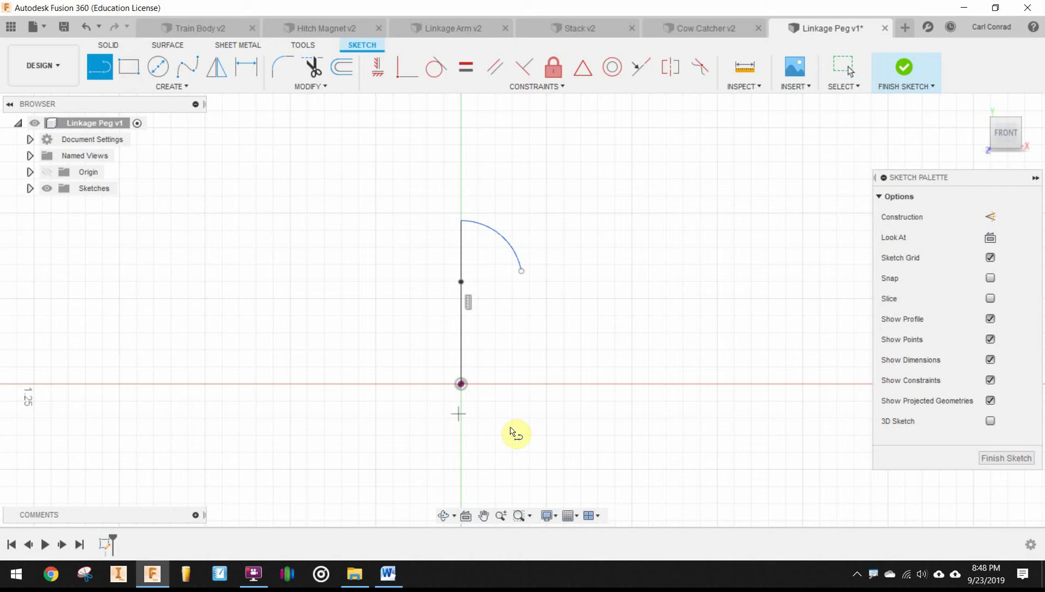
{"action": "left_click", "coordinate": [462, 385]}
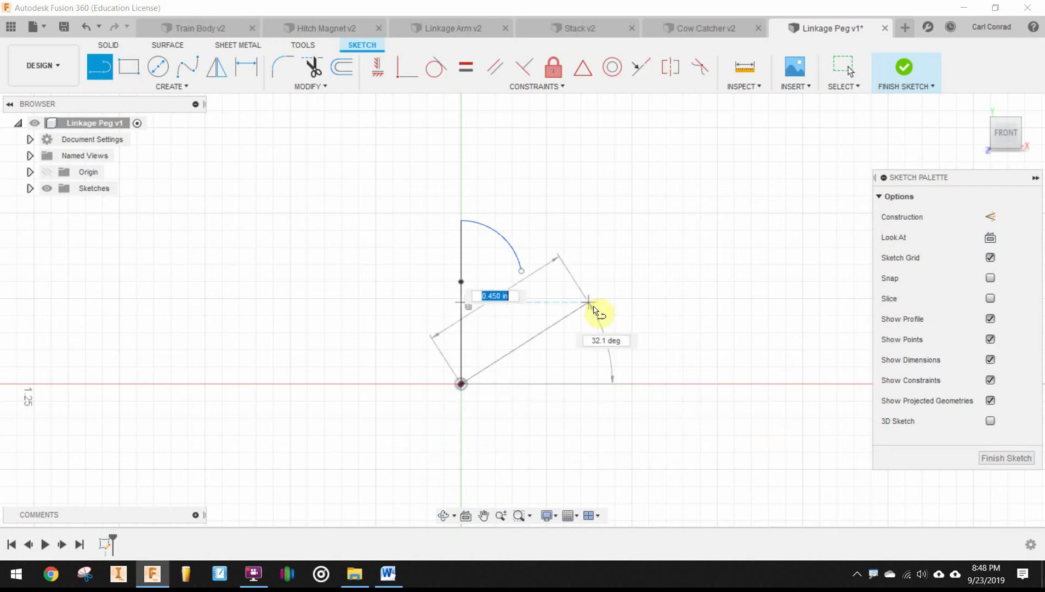
{"action": "left_click", "coordinate": [486, 384]}
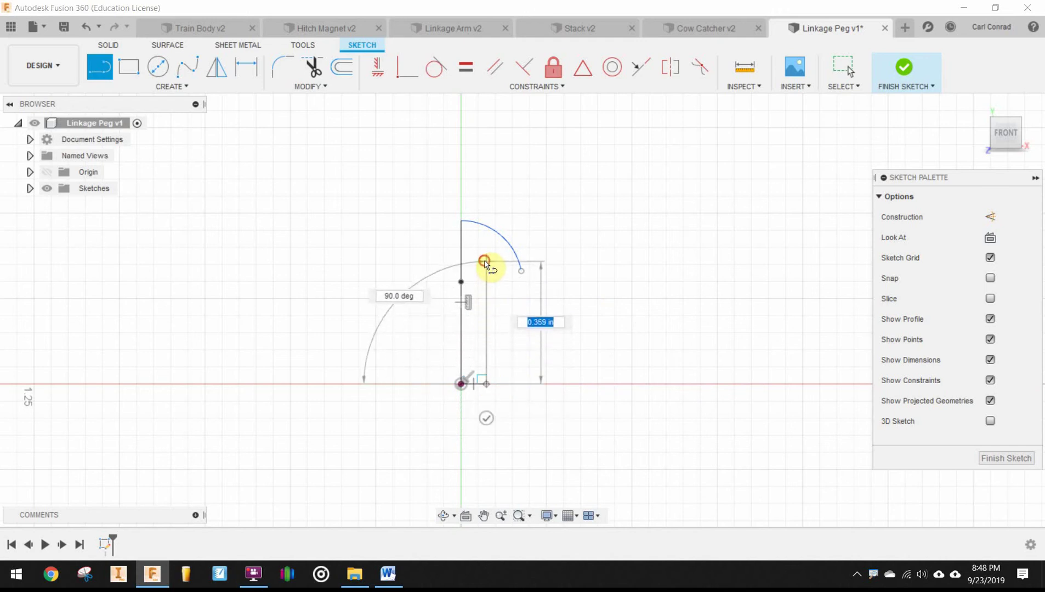
{"action": "left_click", "coordinate": [486, 262]}
{"action": "left_click", "coordinate": [566, 262]}
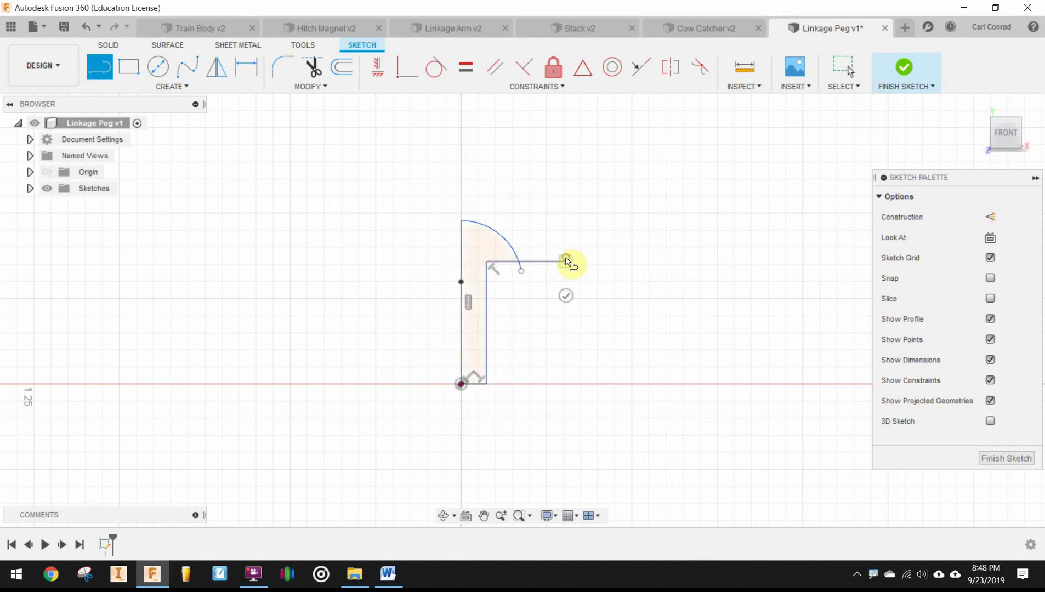
{"action": "left_click_drag", "start_coordinate": [566, 261], "coordinate": [641, 283]}
{"action": "right_click", "coordinate": [640, 283]}
{"action": "left_click", "coordinate": [713, 281]}
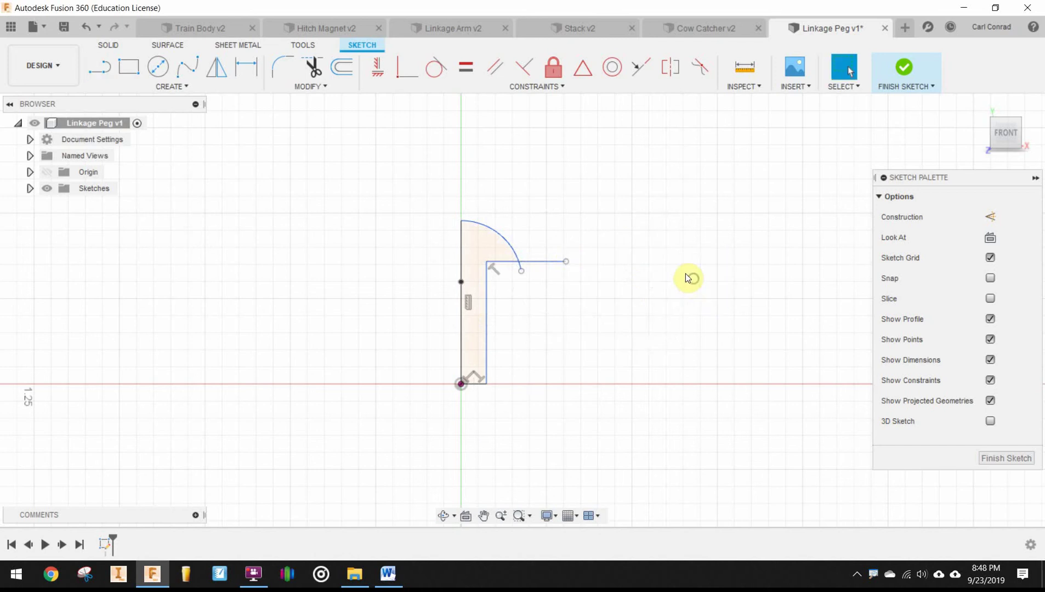
{"action": "scroll", "coordinate": [534, 274], "scroll_direction": "up", "scroll_amount": 3}
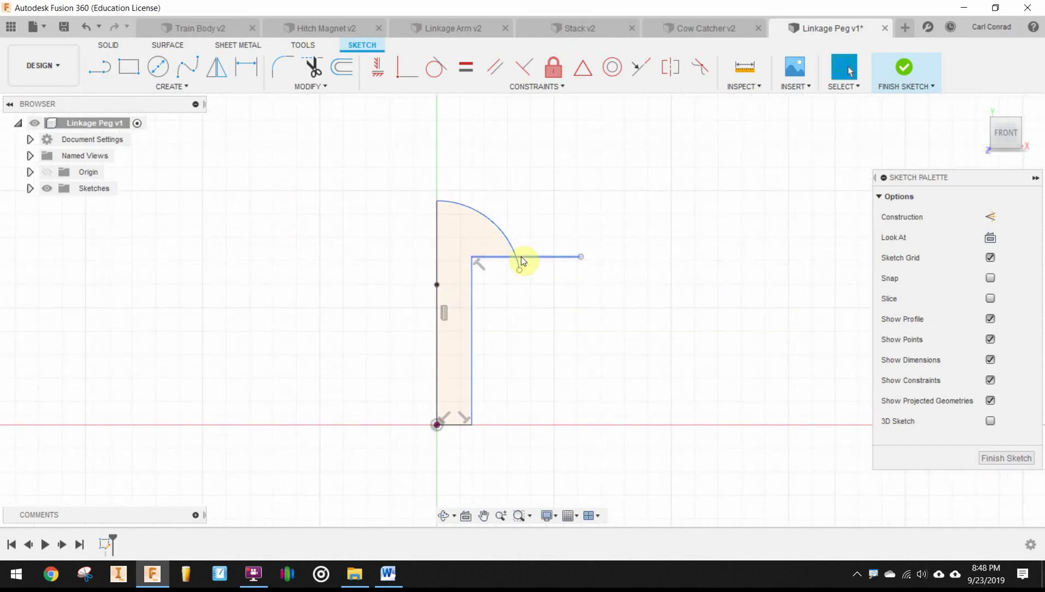
- Trim the arc's short tail and the horizontal line's overhang beyond the arc
{"action": "left_click", "coordinate": [331, 86]}
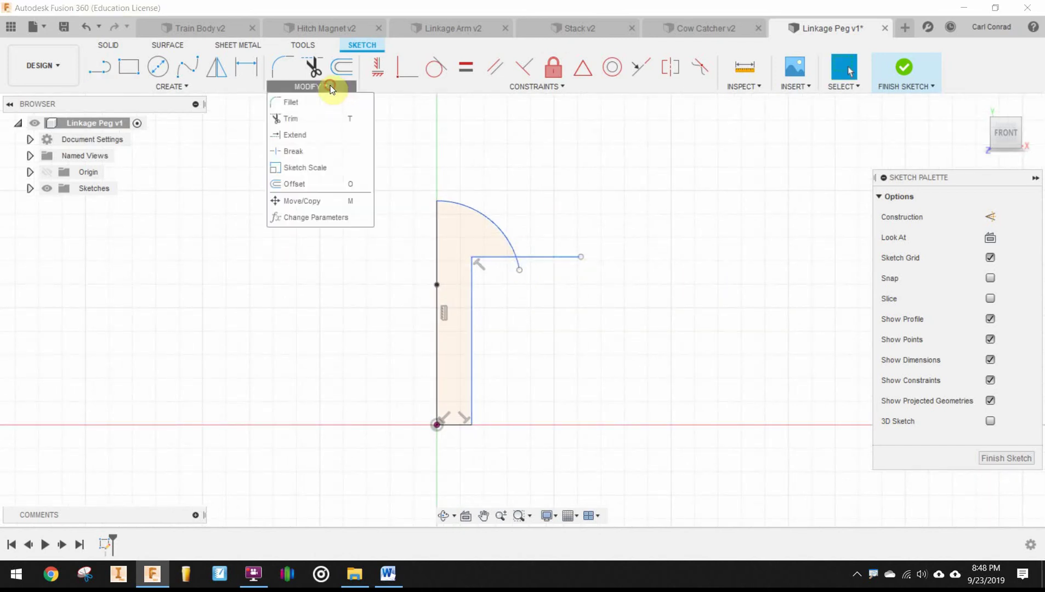
{"action": "left_click", "coordinate": [313, 118]}
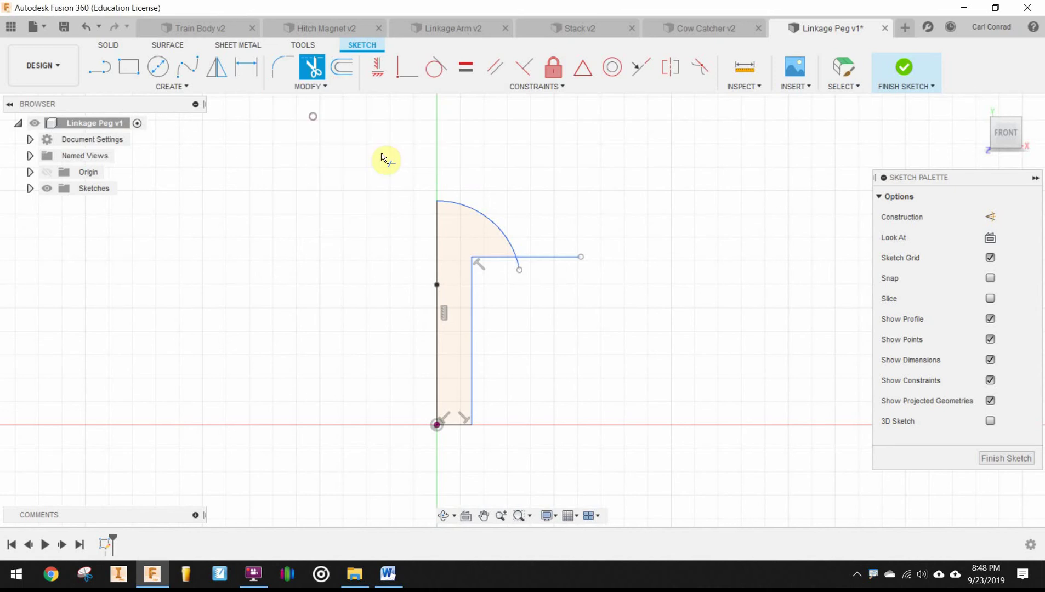
{"action": "left_click", "coordinate": [524, 270]}
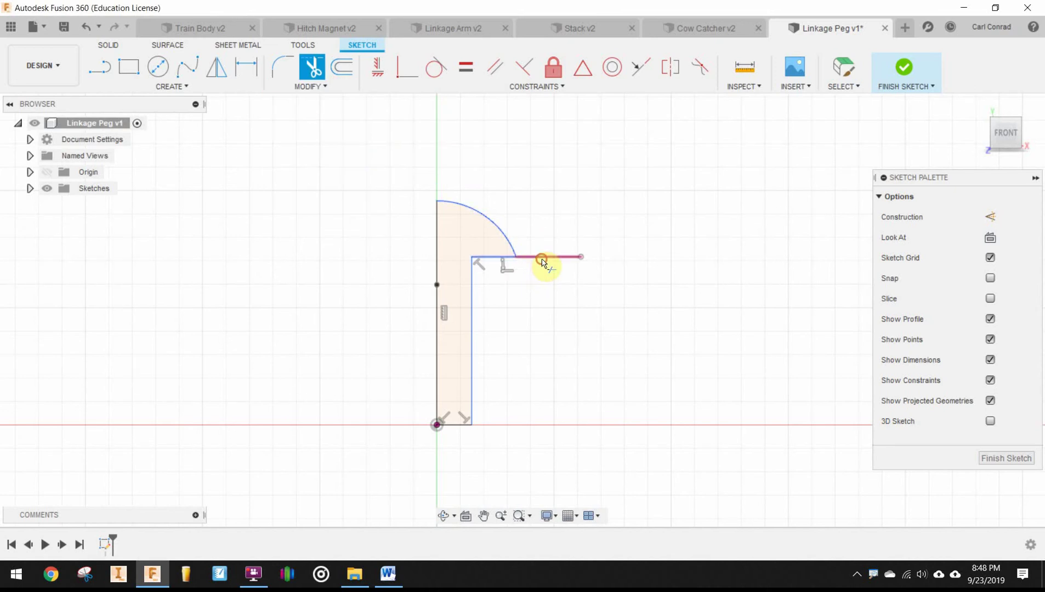
{"action": "left_click", "coordinate": [544, 258]}
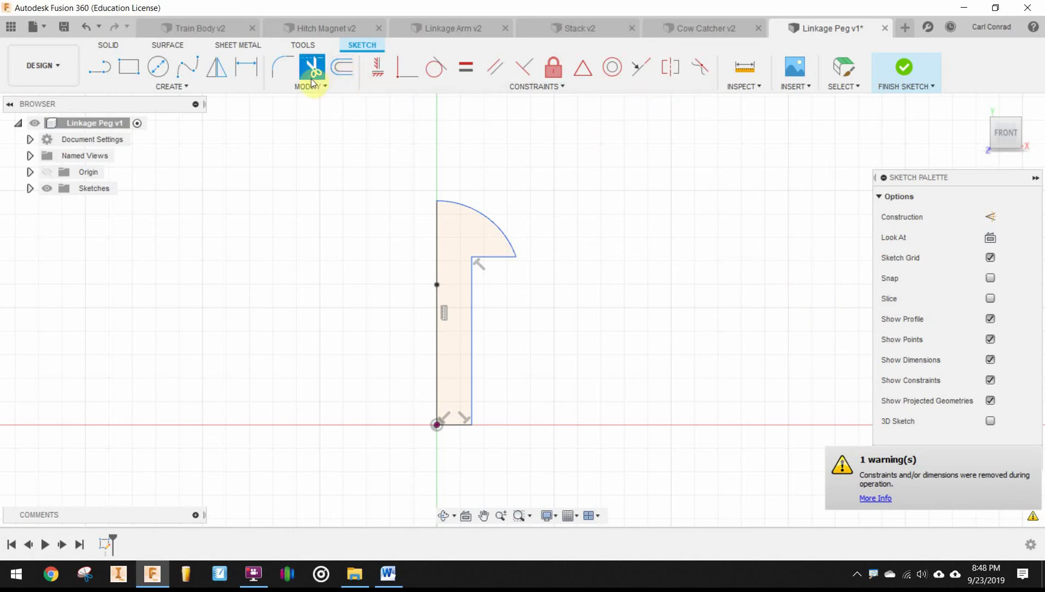
- Dimension the bottom line to the Radius parameter and the inner vertical line to L
{"action": "left_click", "coordinate": [250, 76]}
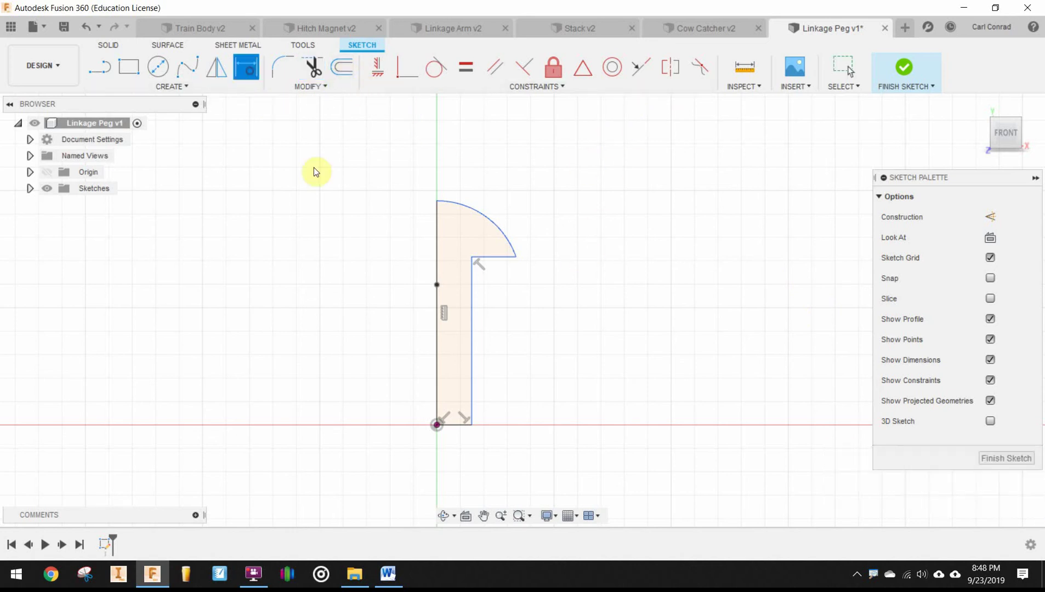
{"action": "left_click", "coordinate": [454, 428]}
{"action": "left_click", "coordinate": [456, 453]}
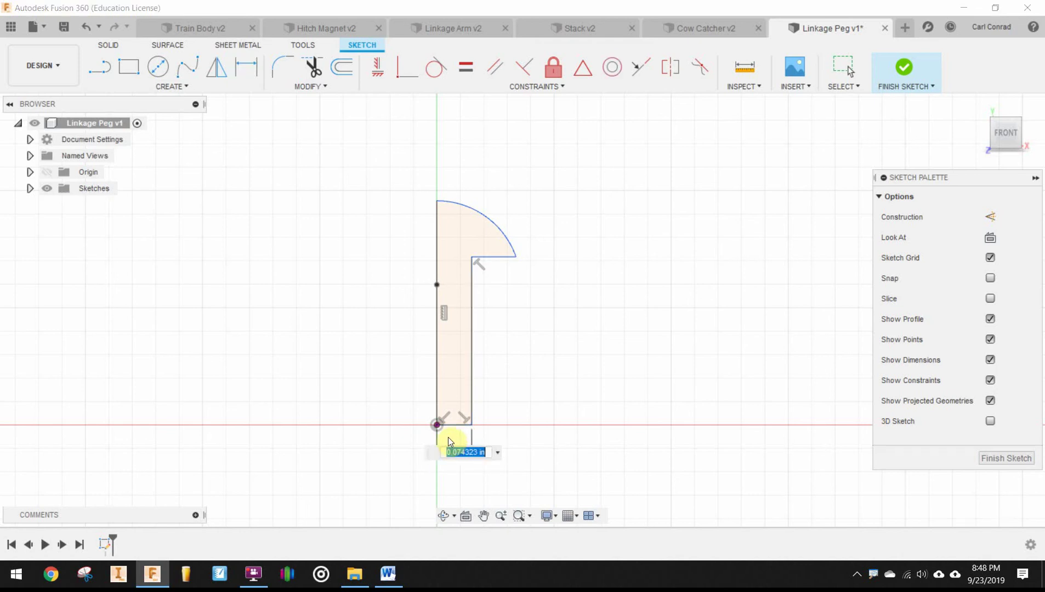
{"action": "type", "text": "r"}
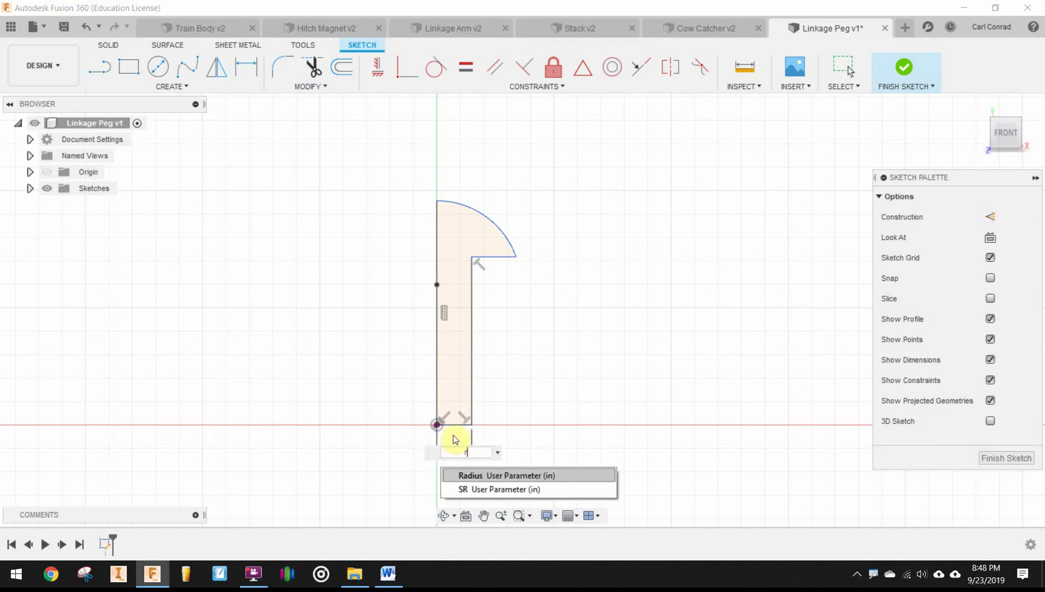
{"action": "left_click", "coordinate": [477, 476]}
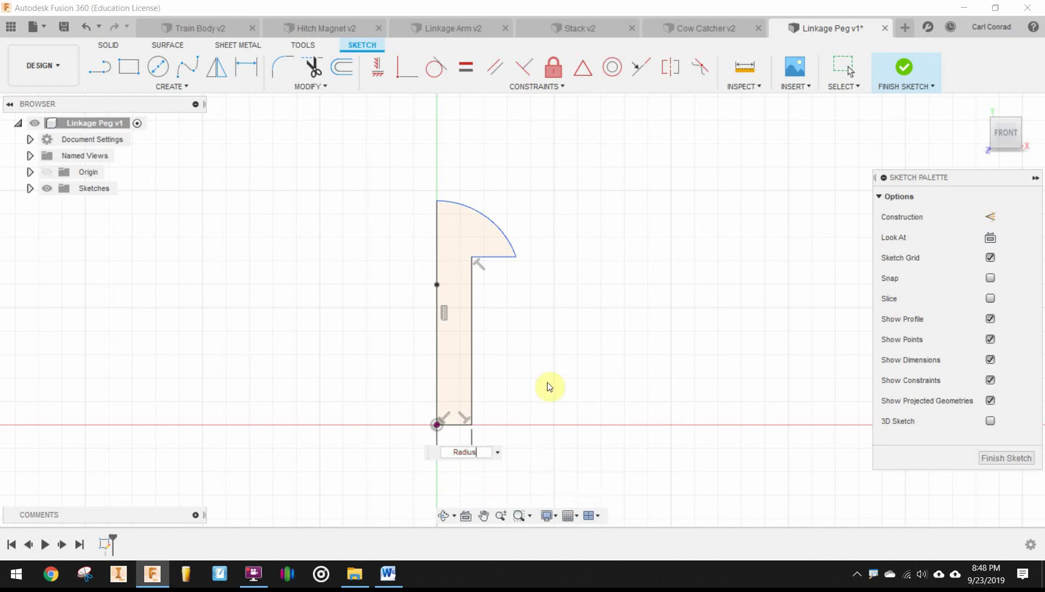
{"action": "key", "text": "Return"}
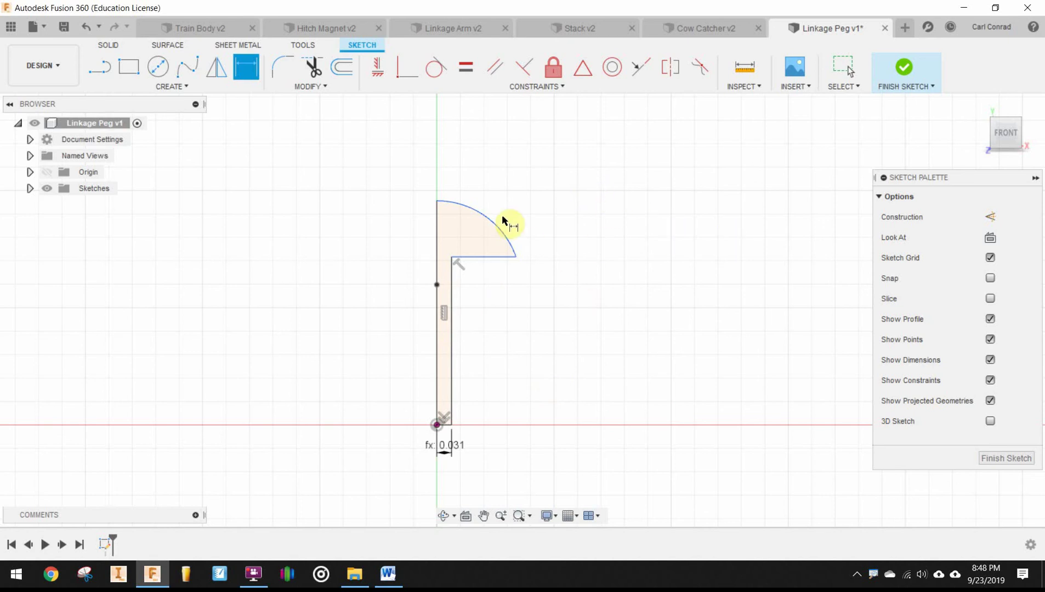
{"action": "left_click", "coordinate": [451, 311]}
{"action": "left_click", "coordinate": [499, 313]}
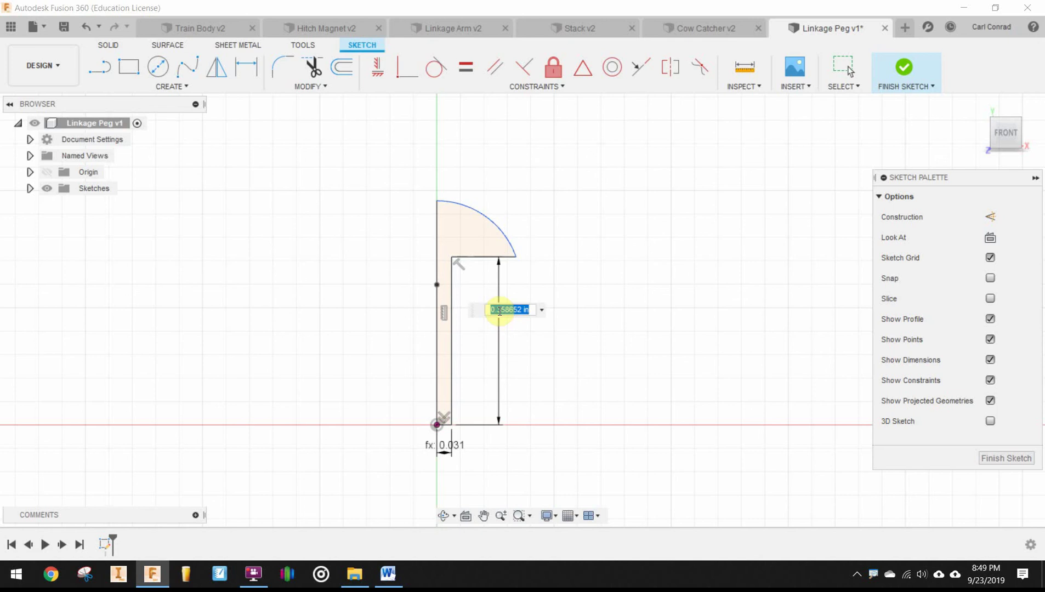
{"action": "type", "text": "L"}
{"action": "key", "text": "Return"}
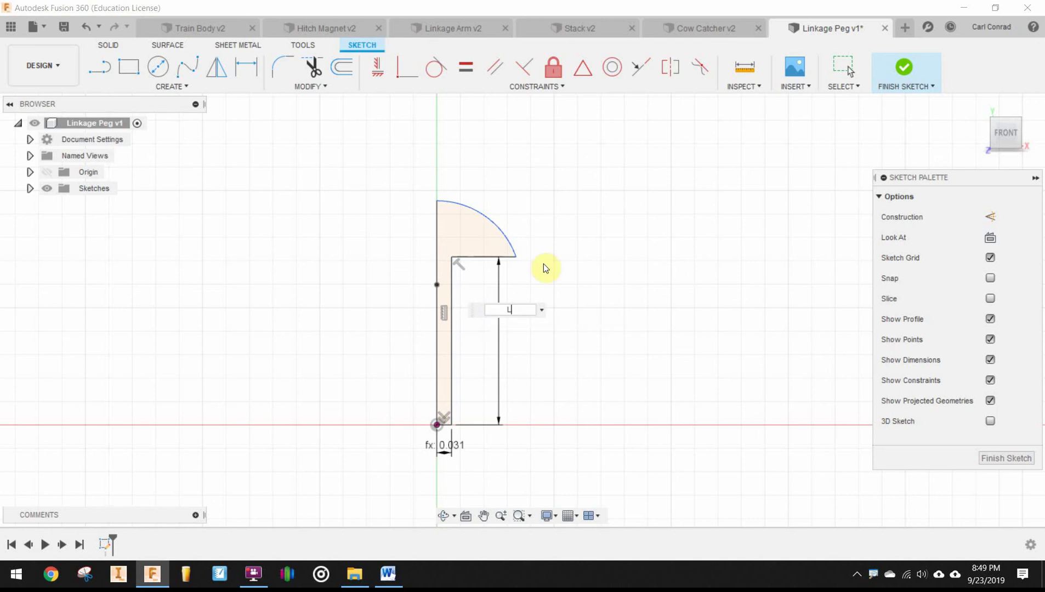
{"action": "key", "text": "Return"}
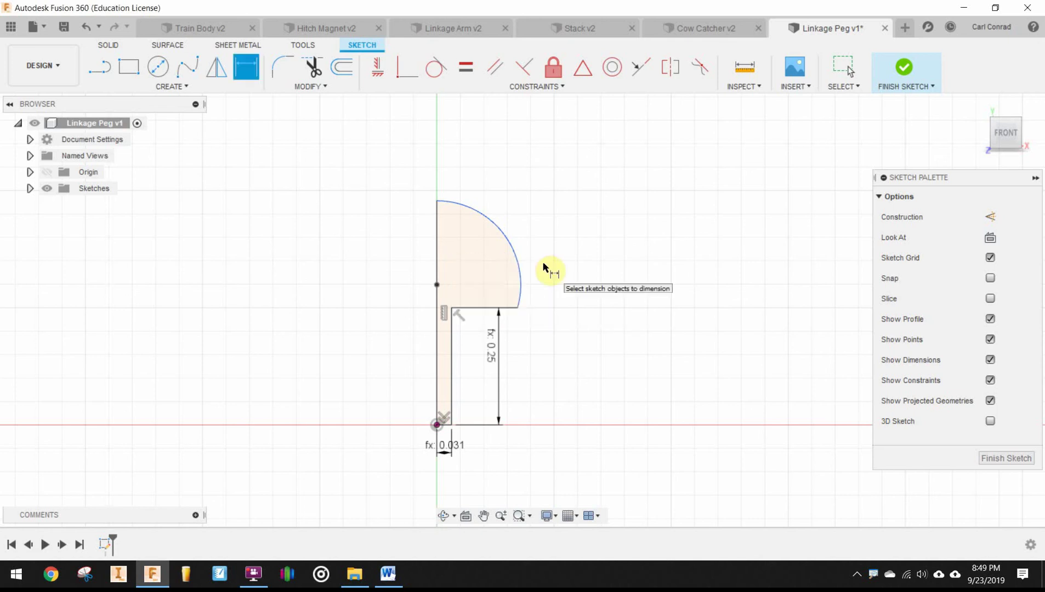
- Dimension the left edge to the Height parameter and the arc's radius to SR
{"action": "left_click", "coordinate": [438, 322]}
{"action": "left_click", "coordinate": [389, 329]}
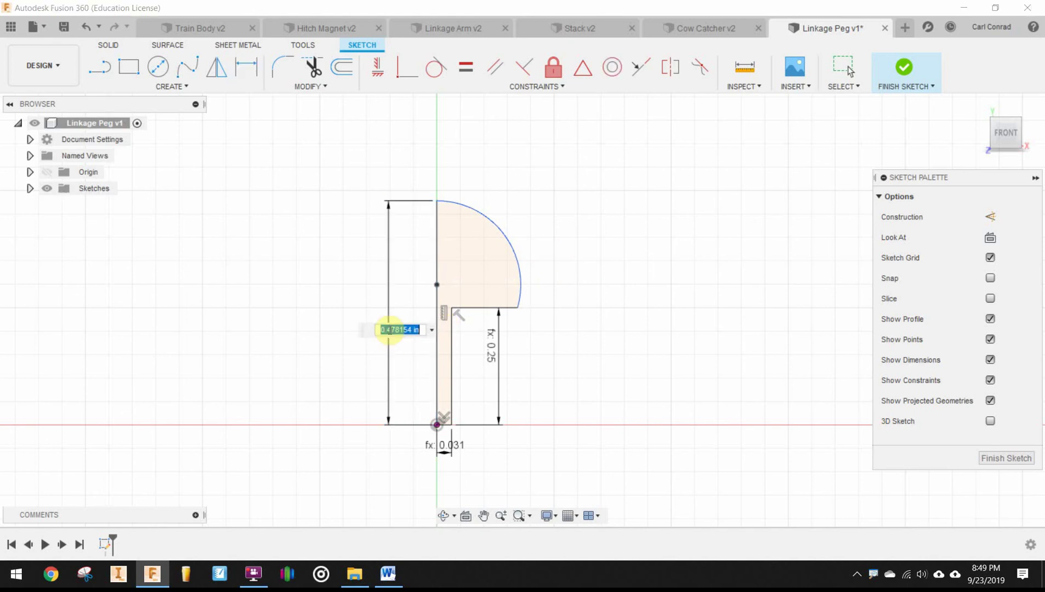
{"action": "type", "text": "H"}
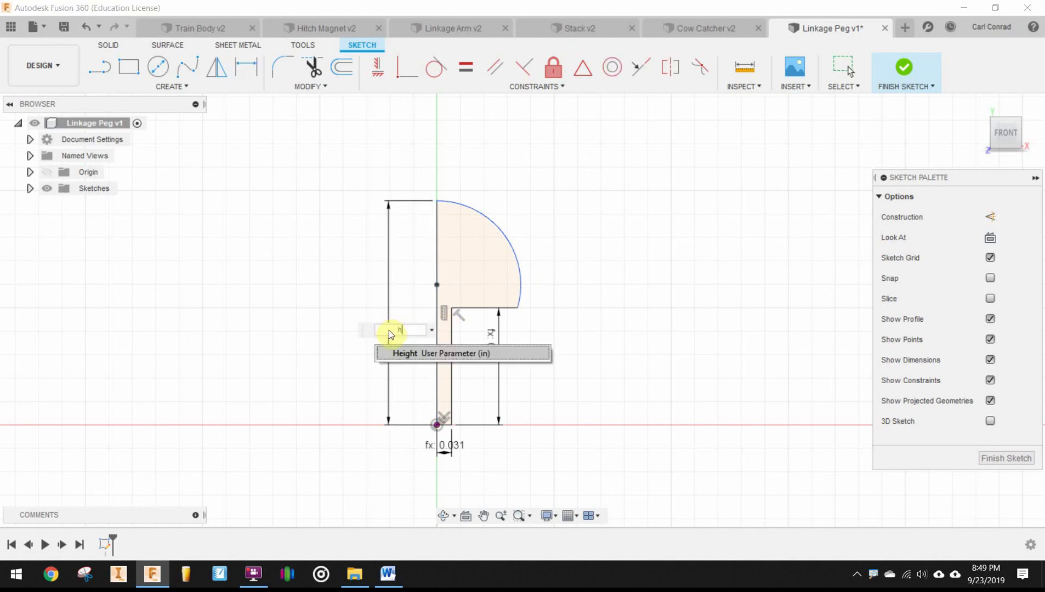
{"action": "left_click", "coordinate": [405, 353]}
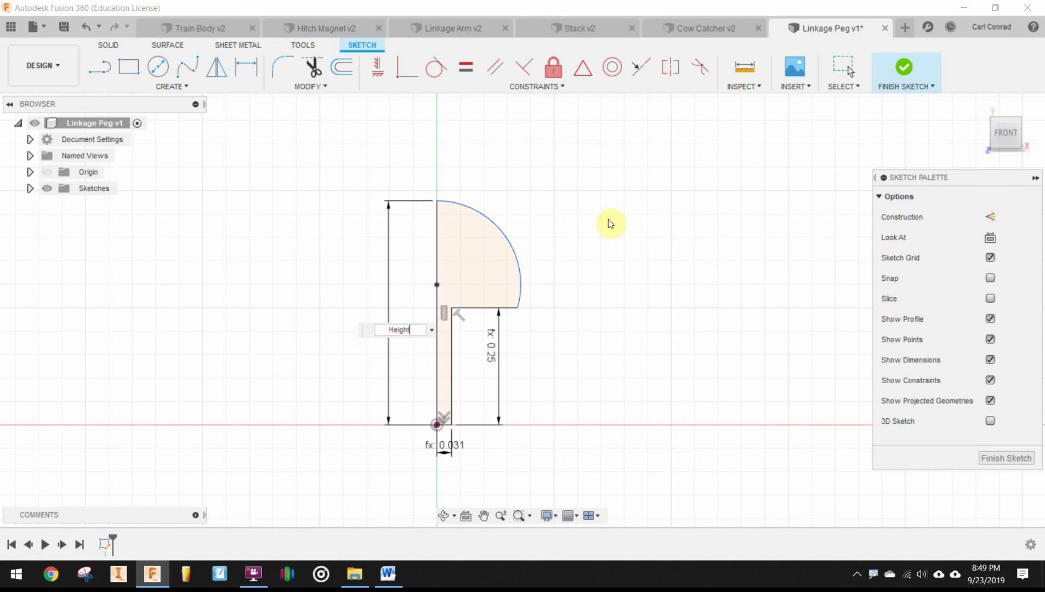
{"action": "key", "text": "Return"}
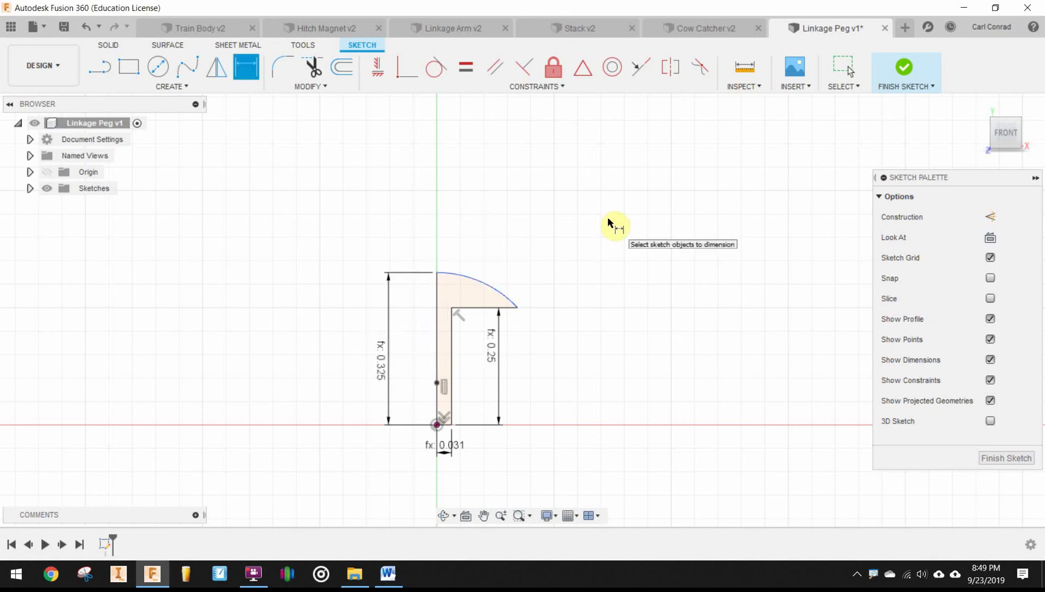
{"action": "left_click", "coordinate": [488, 282]}
{"action": "key", "text": "Escape"}
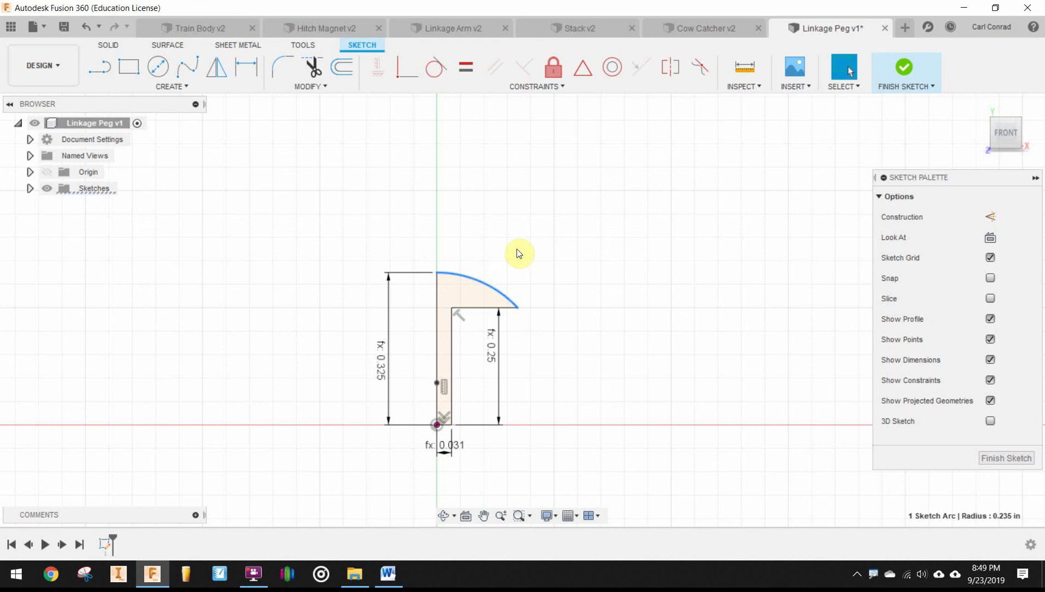
{"action": "key", "text": "shift+s"}
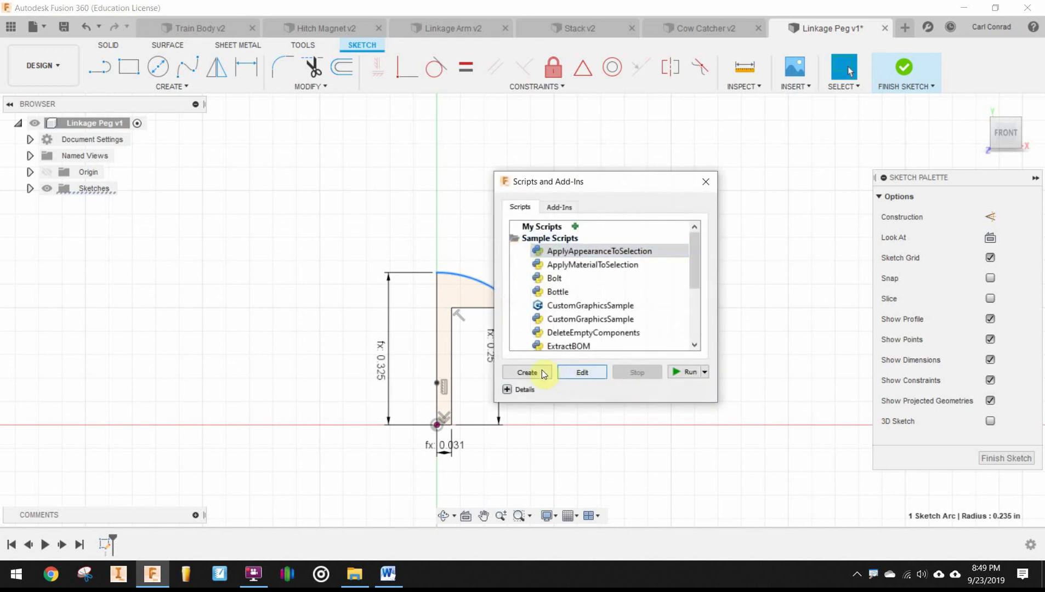
{"action": "left_click", "coordinate": [706, 182]}
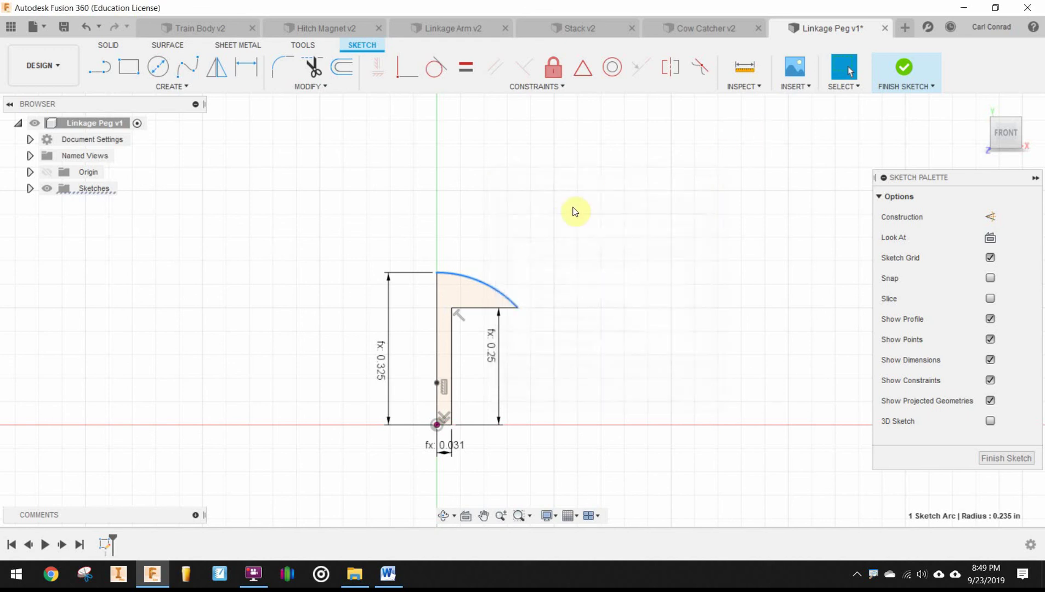
{"action": "left_click", "coordinate": [247, 66]}
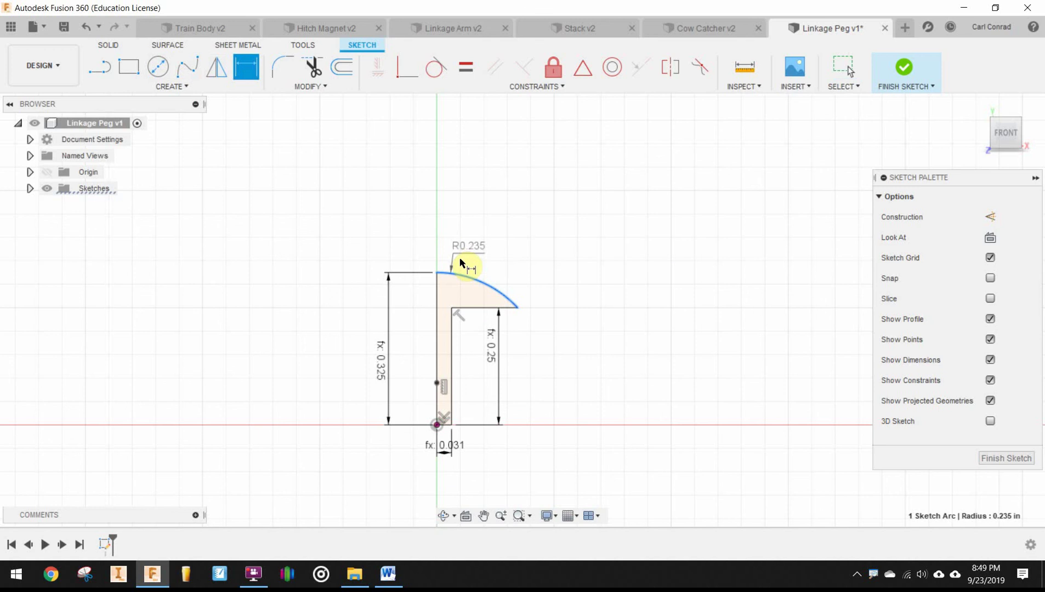
{"action": "left_click", "coordinate": [482, 257]}
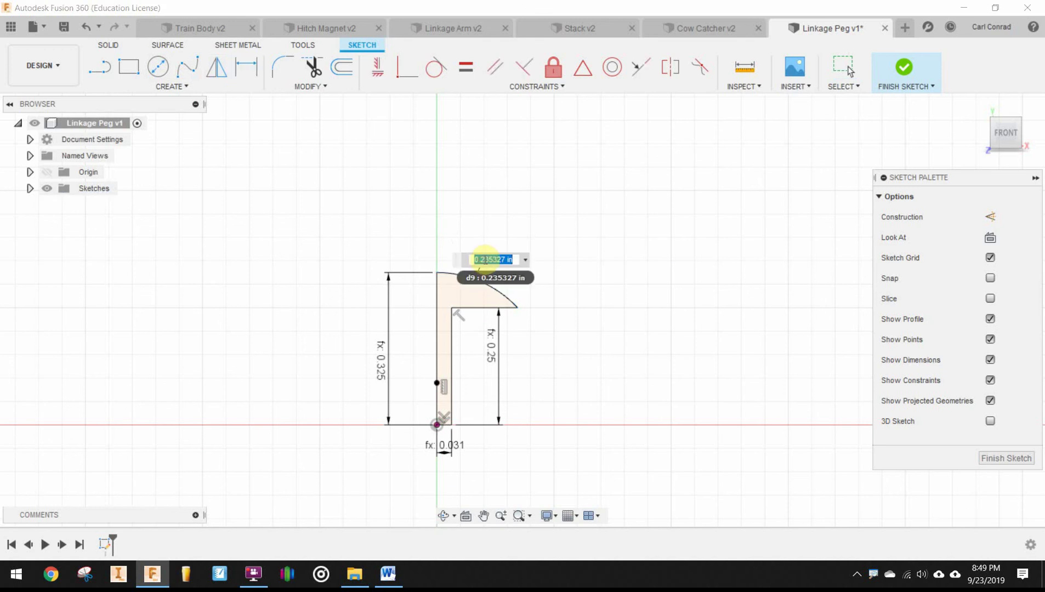
{"action": "type", "text": "SR"}
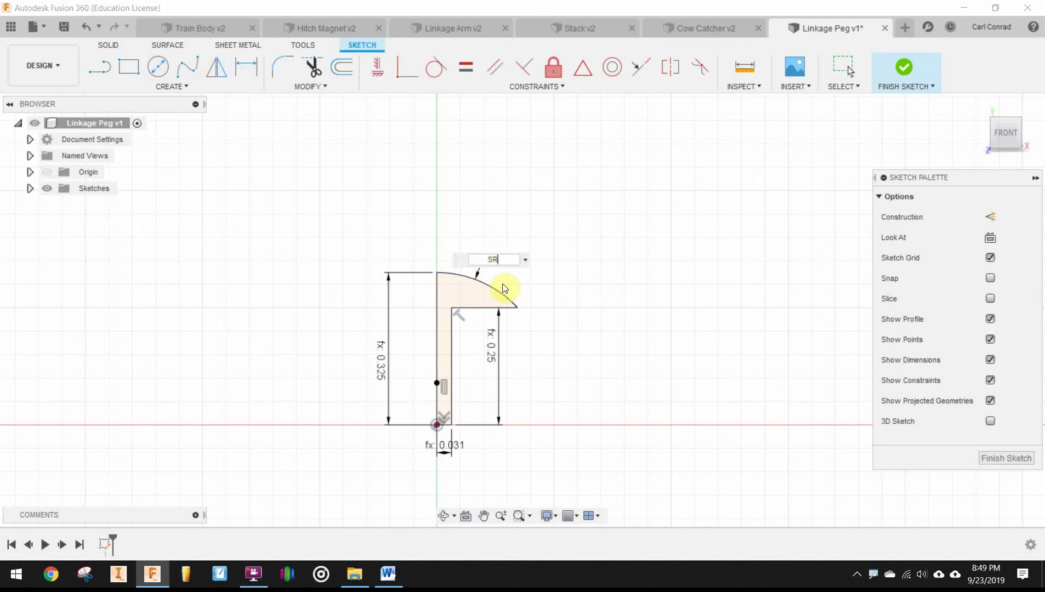
{"action": "key", "text": "Return"}
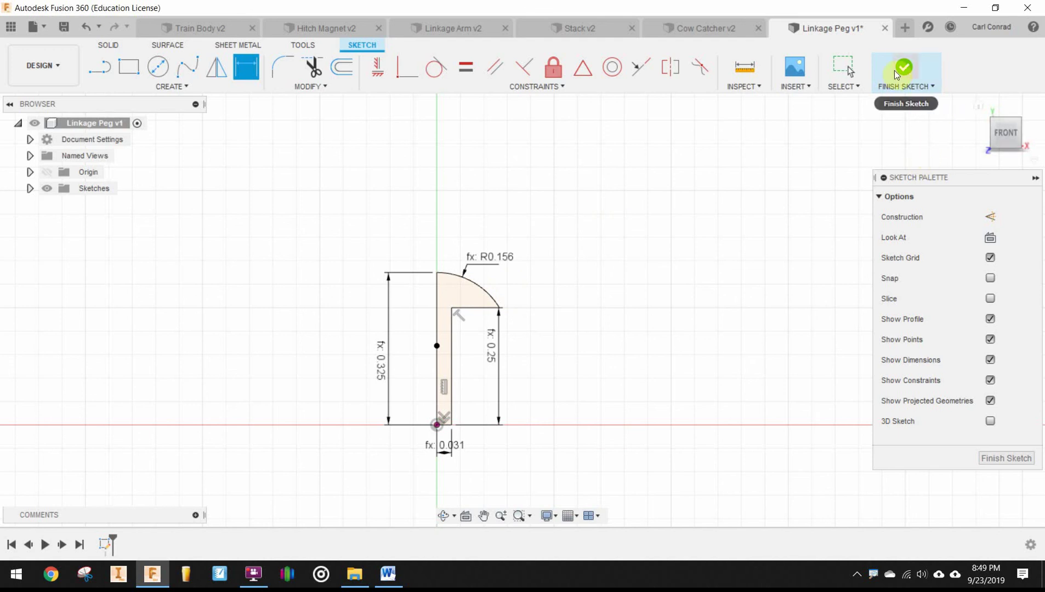
- Finish the sketch and revolve the profile 360 deg about the peg's left edge as a new body
{"action": "left_click", "coordinate": [915, 69]}
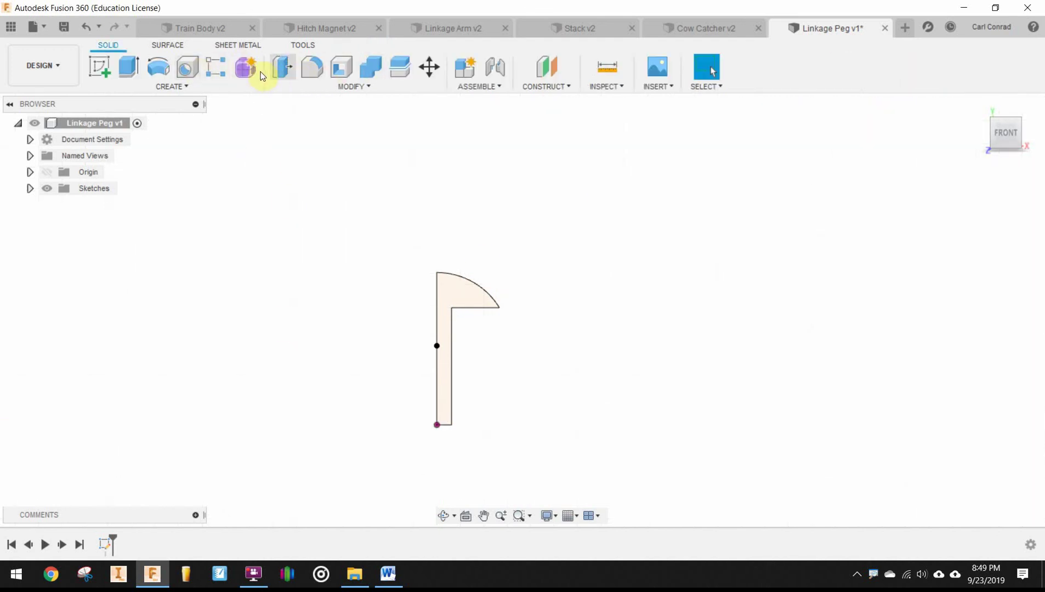
{"action": "left_click", "coordinate": [167, 77]}
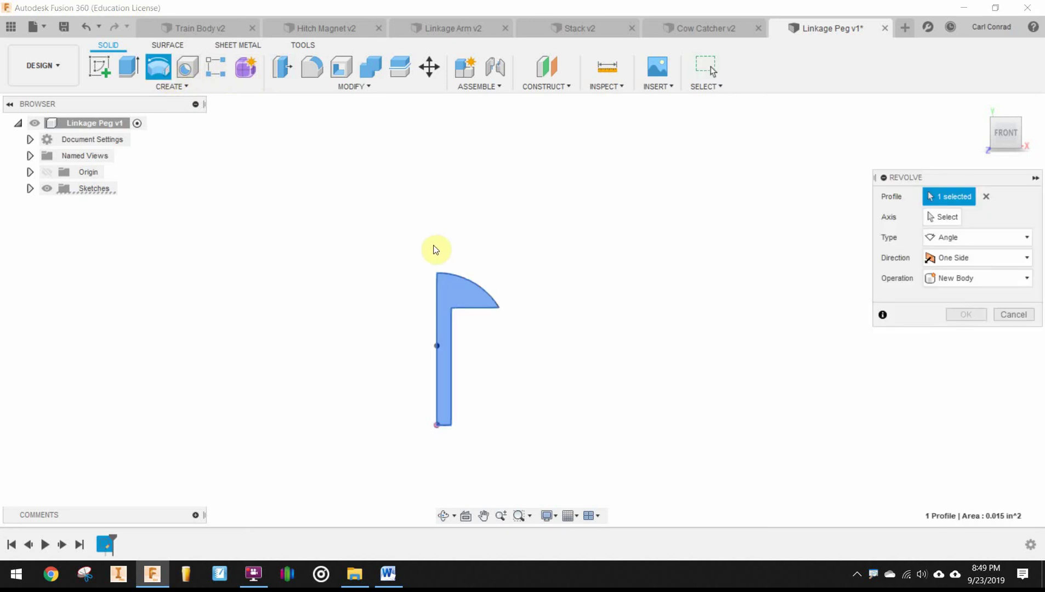
{"action": "left_click", "coordinate": [953, 219]}
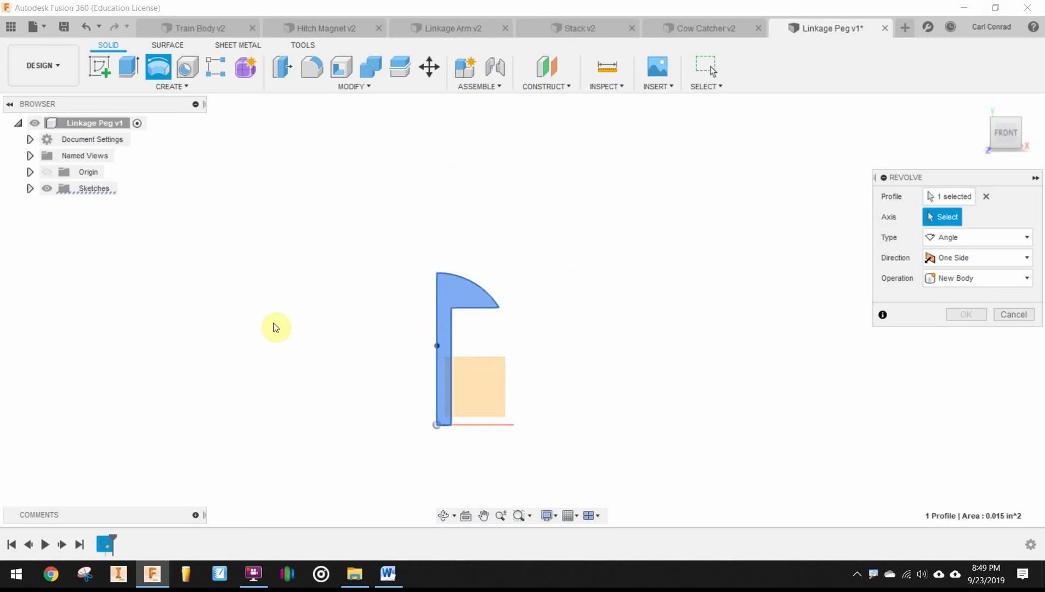
{"action": "left_click", "coordinate": [437, 321]}
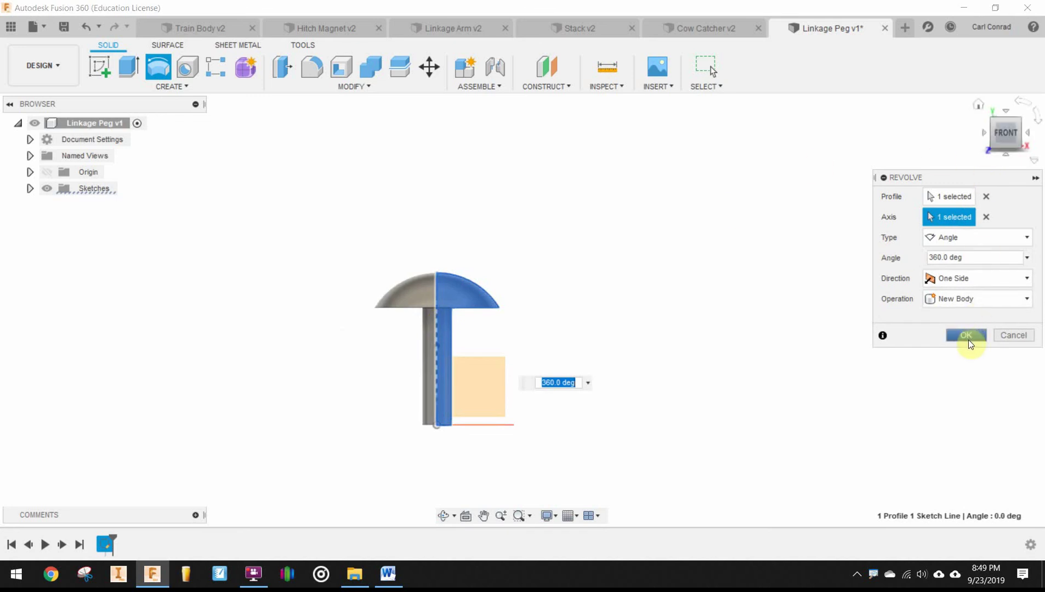
{"action": "left_click", "coordinate": [967, 337]}
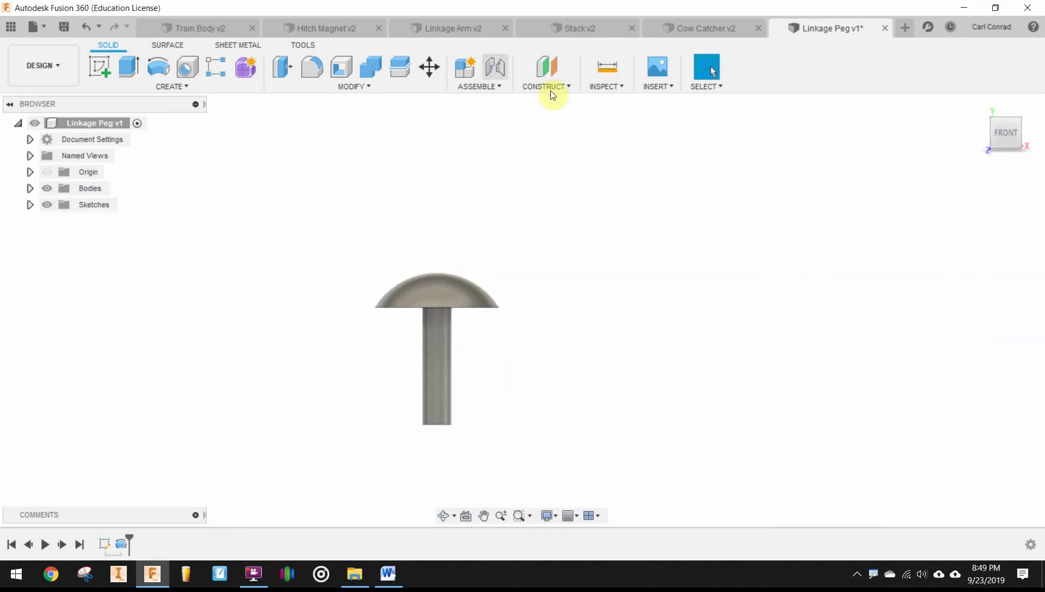
- Chamfer the shaft's bottom edge with an equal distance of .01 in
{"action": "left_click", "coordinate": [357, 89]}
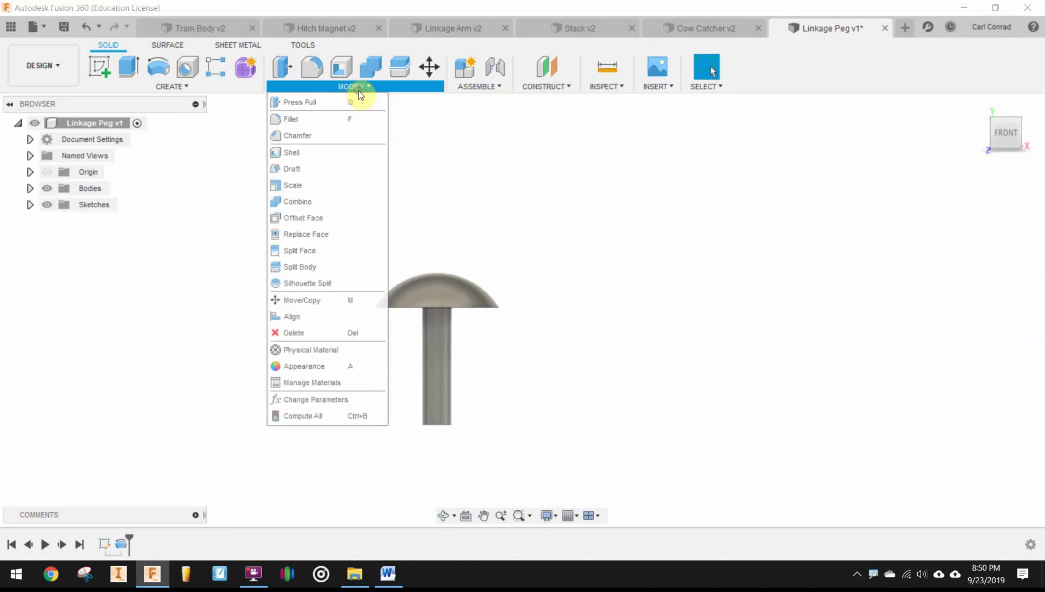
{"action": "left_click", "coordinate": [311, 138]}
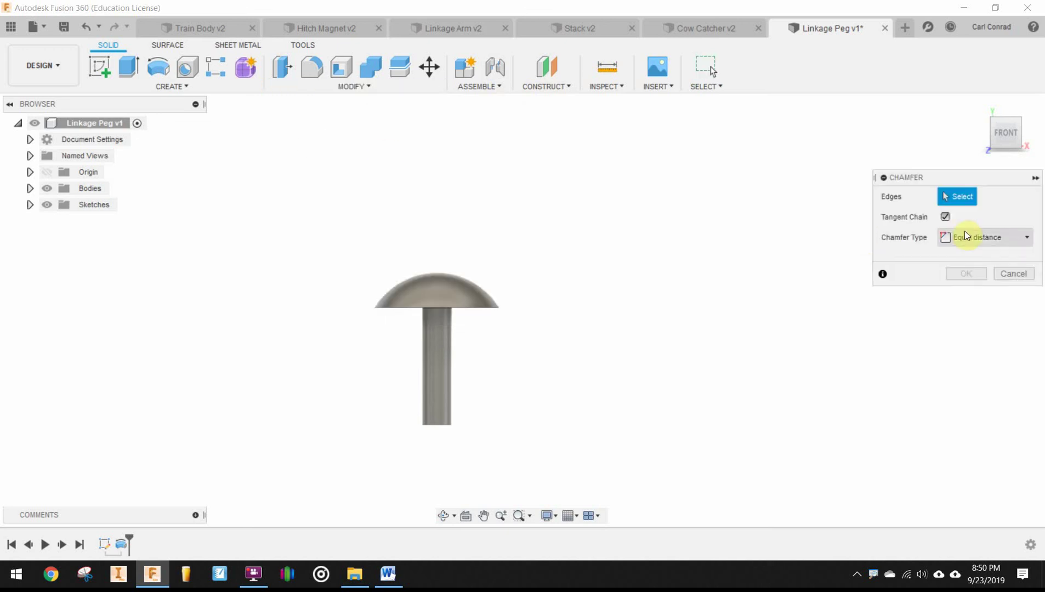
{"action": "left_click", "coordinate": [448, 423]}
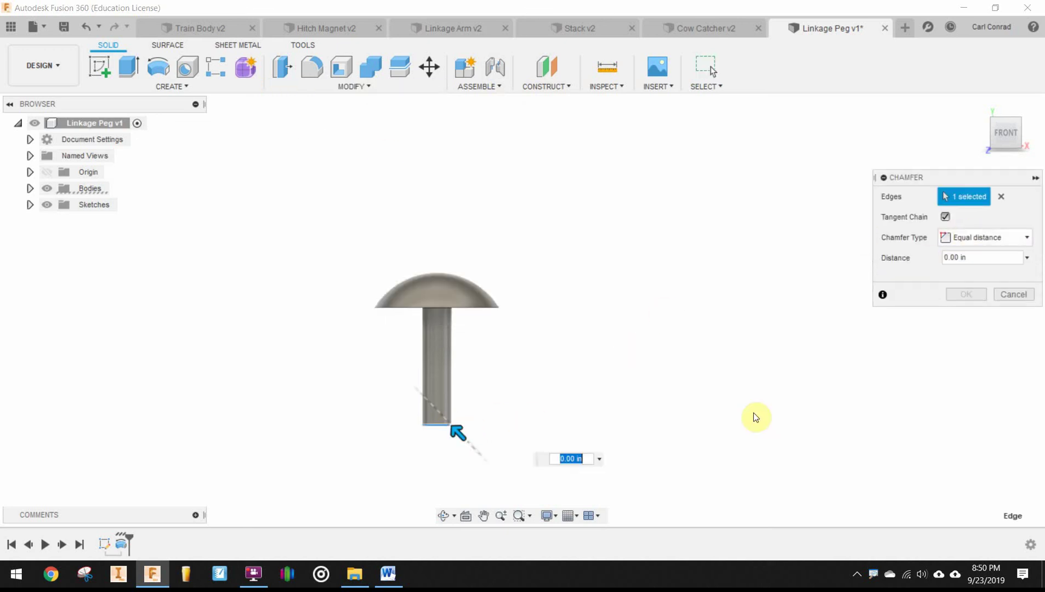
{"action": "type", "text": ".01"}
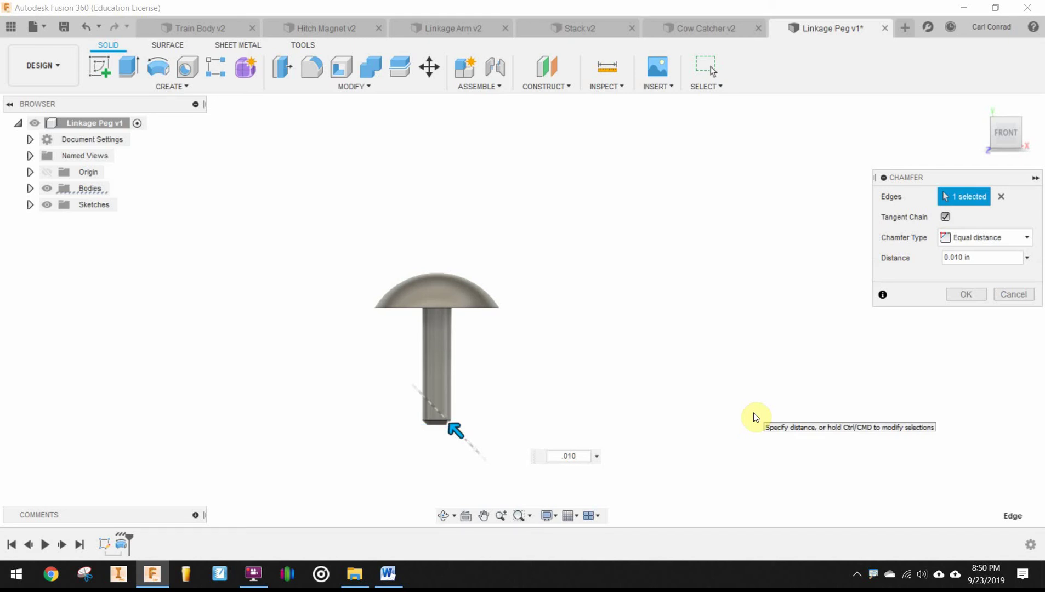
{"action": "key", "text": "Return"}
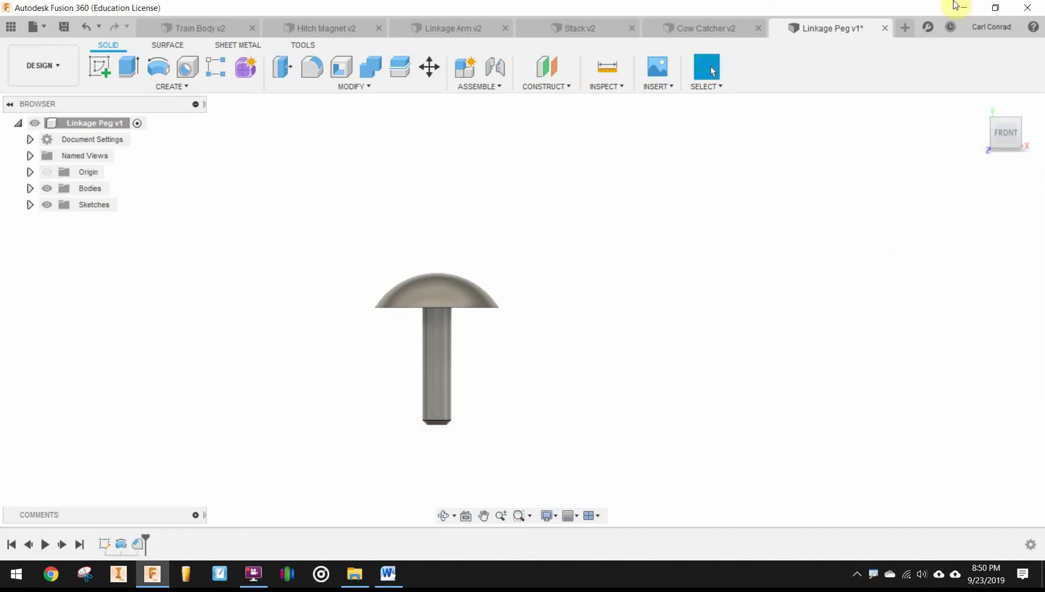
- Save the peg as a new version and return to the home view
{"action": "left_click", "coordinate": [65, 26]}
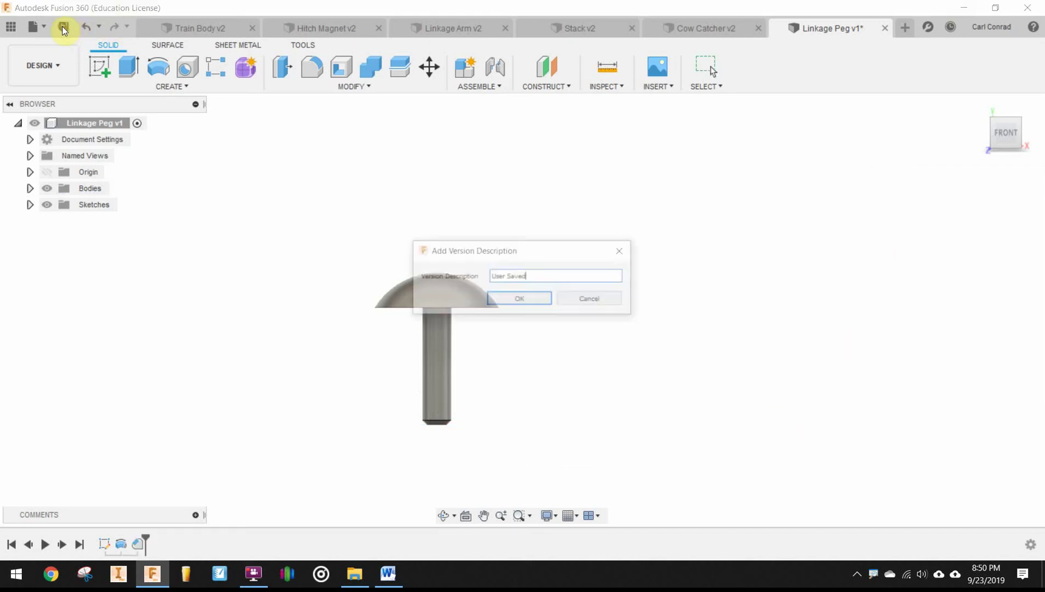
{"action": "left_click", "coordinate": [515, 301]}
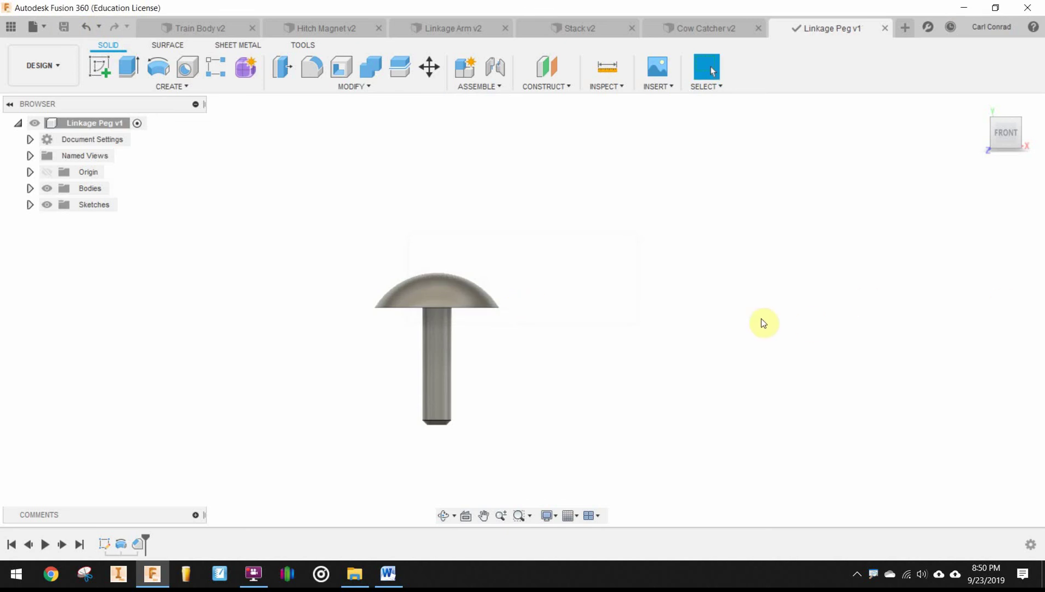
{"action": "scroll", "coordinate": [716, 379], "scroll_direction": "down", "scroll_amount": 1}
{"action": "left_click", "coordinate": [976, 107]}
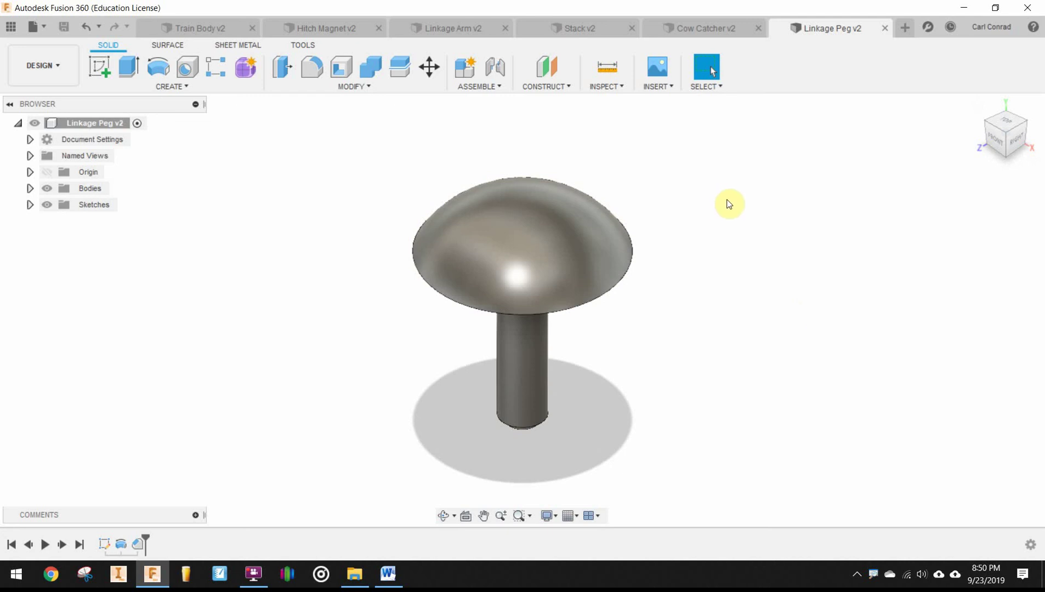
- Save a copy of the design under the name Hitch Peg
{"action": "left_click", "coordinate": [42, 27]}
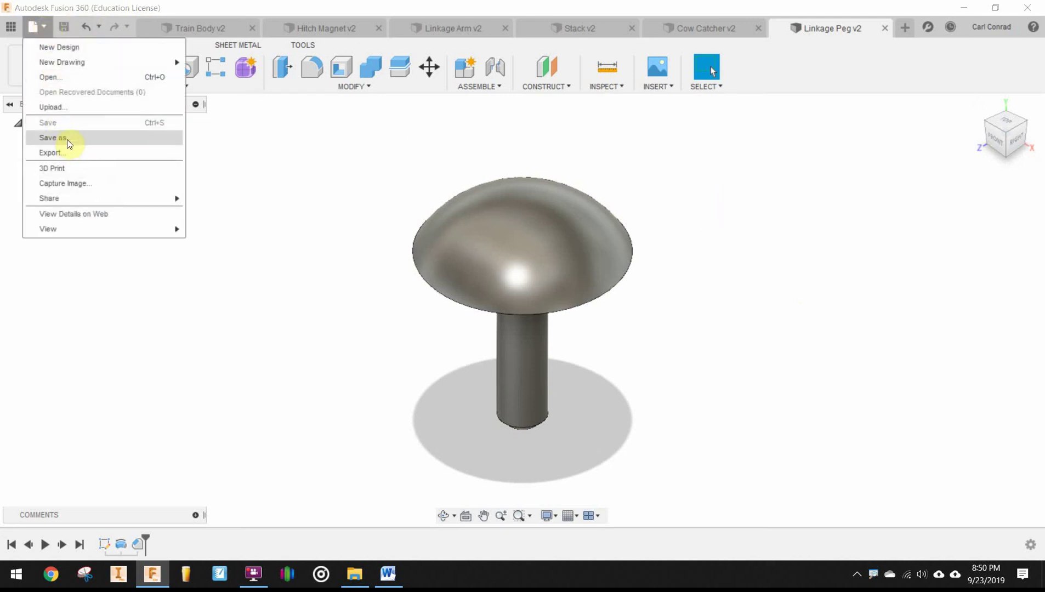
{"action": "left_click", "coordinate": [69, 142]}
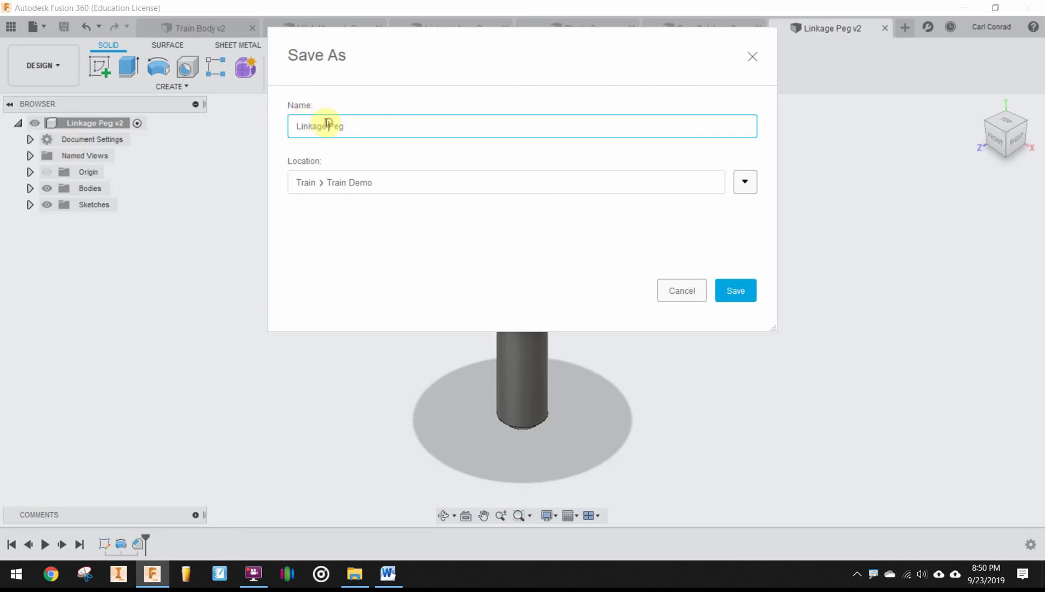
{"action": "left_click_drag", "start_coordinate": [327, 126], "coordinate": [230, 132]}
{"action": "type", "text": "Hie"}
{"action": "key", "text": "BackSpace"}
{"action": "type", "text": "tch"}
{"action": "left_click", "coordinate": [749, 290]}
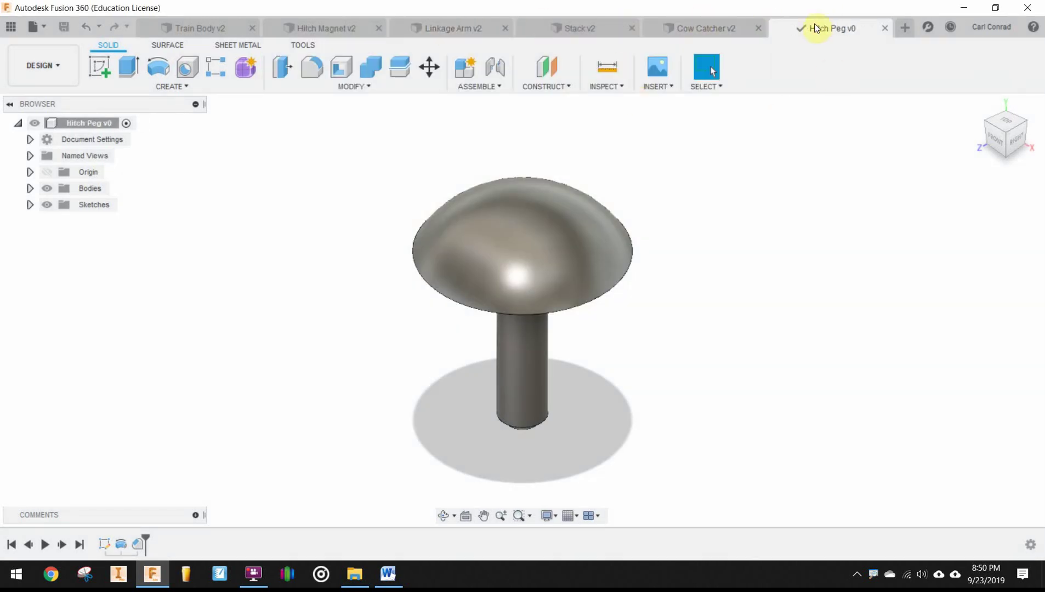
- In Change Parameters, set D to 0.25 in, L to D * 2 and SR to 0.208 in
{"action": "left_click", "coordinate": [354, 86]}
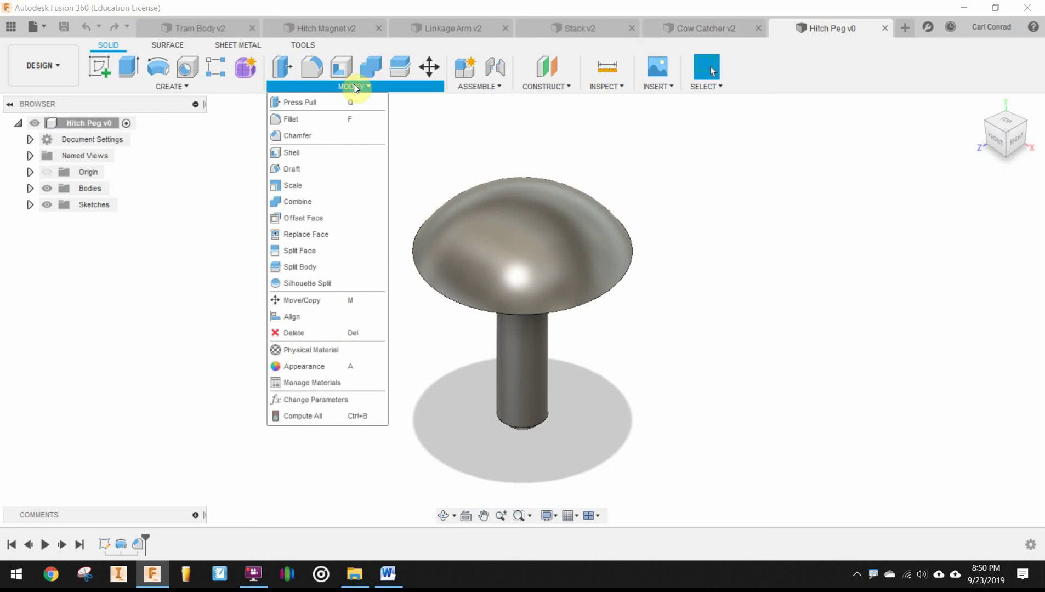
{"action": "left_click", "coordinate": [323, 399]}
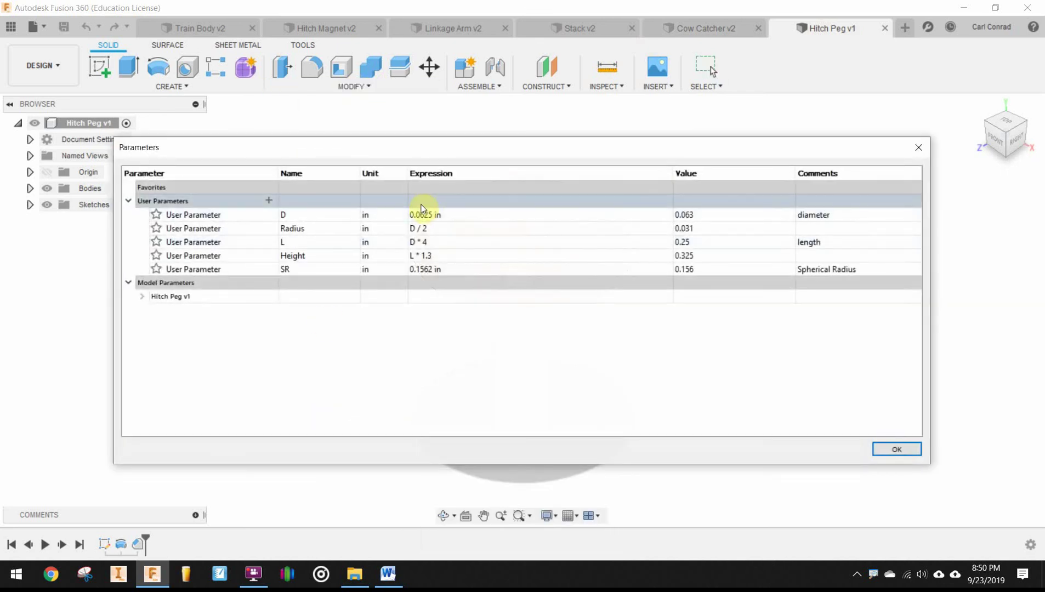
{"action": "left_click", "coordinate": [446, 216]}
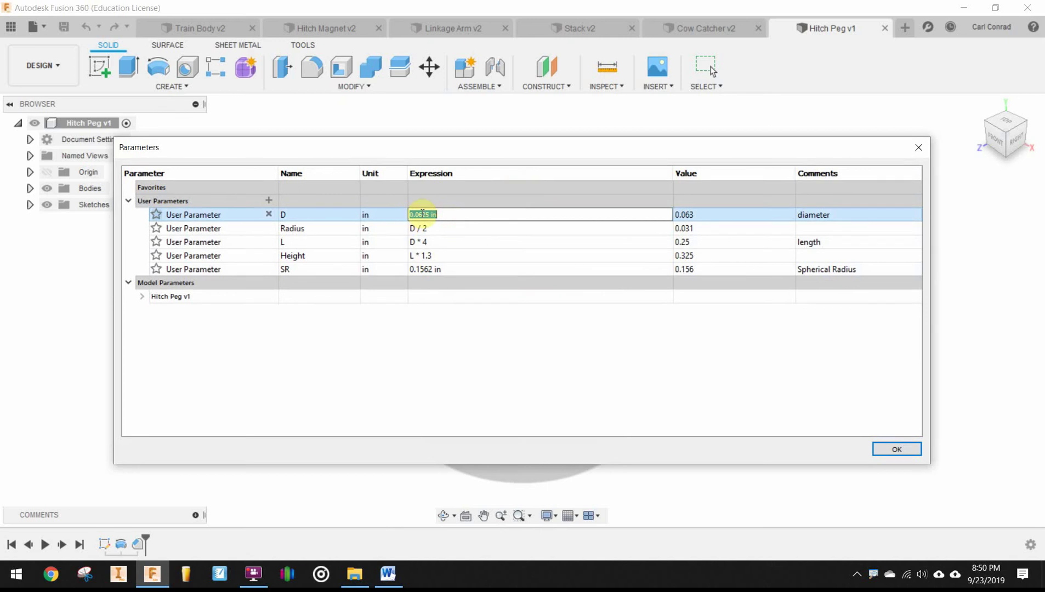
{"action": "left_click", "coordinate": [422, 215]}
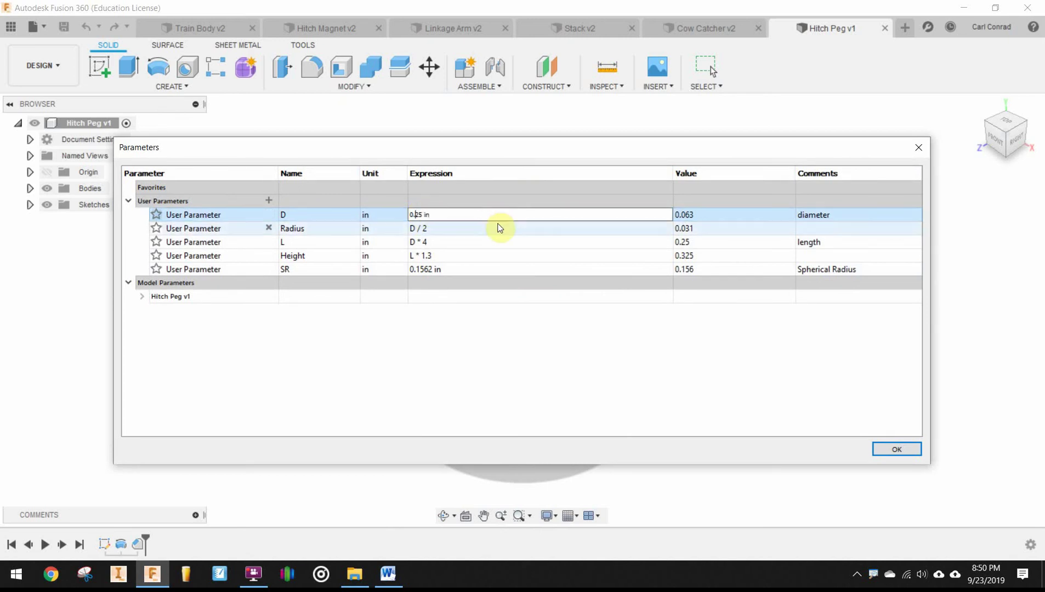
{"action": "left_click", "coordinate": [493, 228]}
{"action": "left_click", "coordinate": [460, 242]}
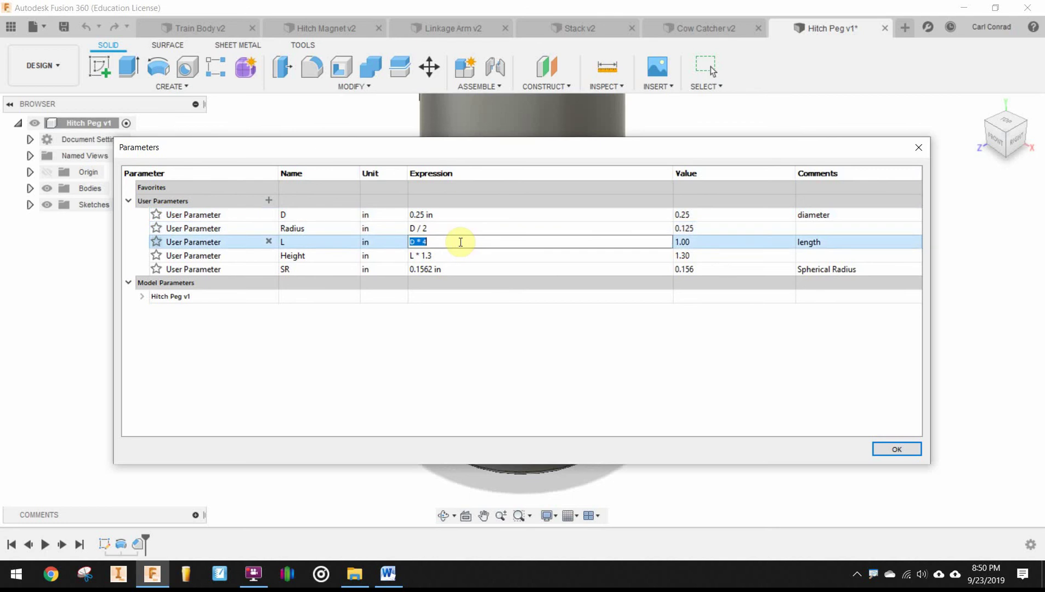
{"action": "double_click", "coordinate": [461, 241]}
{"action": "left_click", "coordinate": [441, 269]}
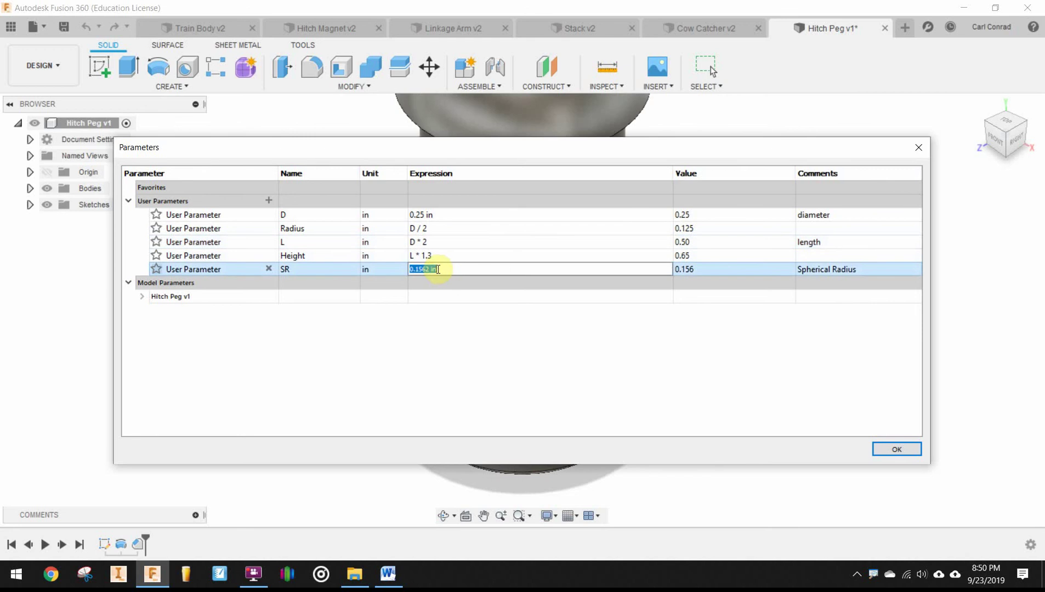
{"action": "double_click", "coordinate": [419, 269]}
{"action": "type", "text": "208"}
{"action": "key", "text": "Return"}
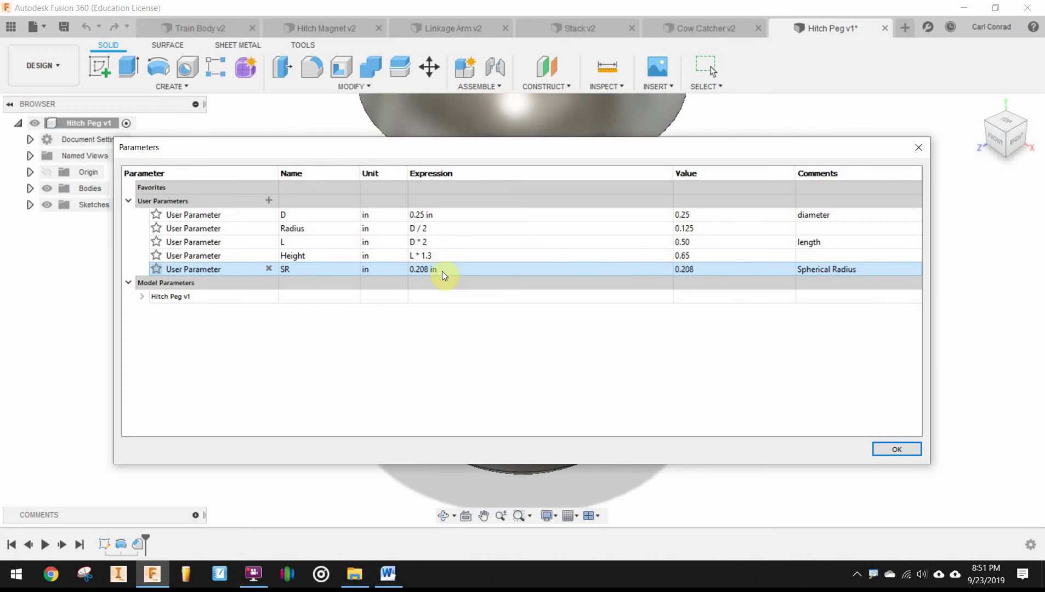
- Apply the parameter changes, then fit the resized peg in the home view and zoom in
{"action": "left_click", "coordinate": [904, 447]}
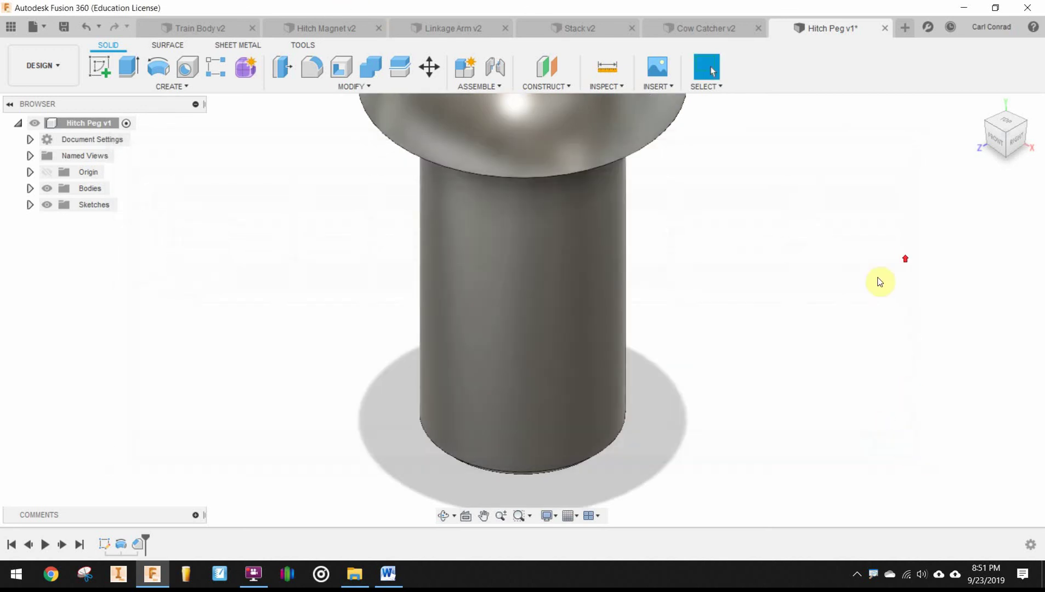
{"action": "scroll", "coordinate": [941, 181], "scroll_direction": "down", "scroll_amount": 5}
{"action": "key", "text": "F6"}
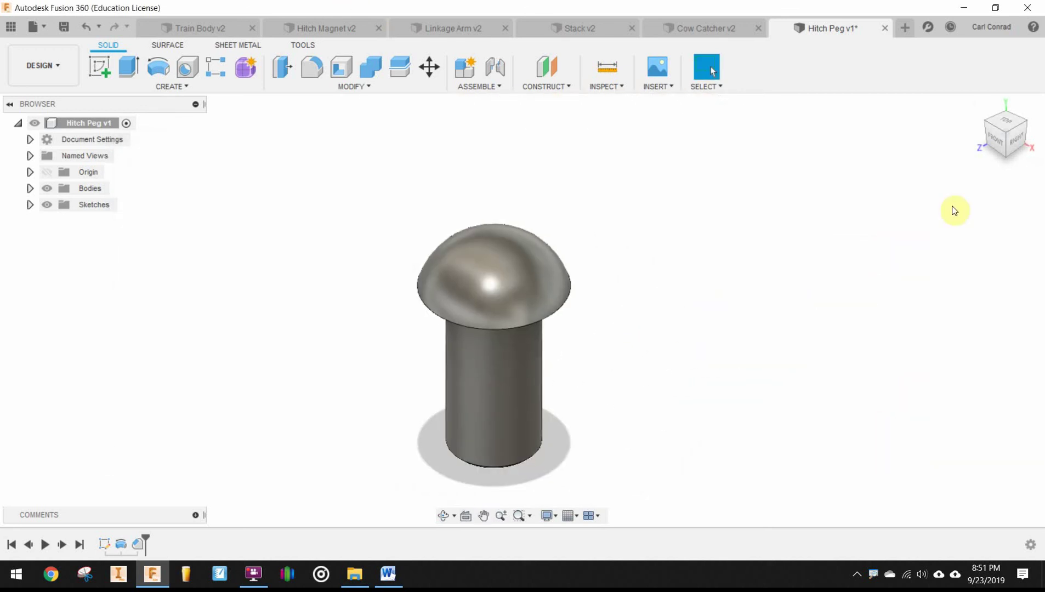
{"action": "left_click", "coordinate": [980, 105]}
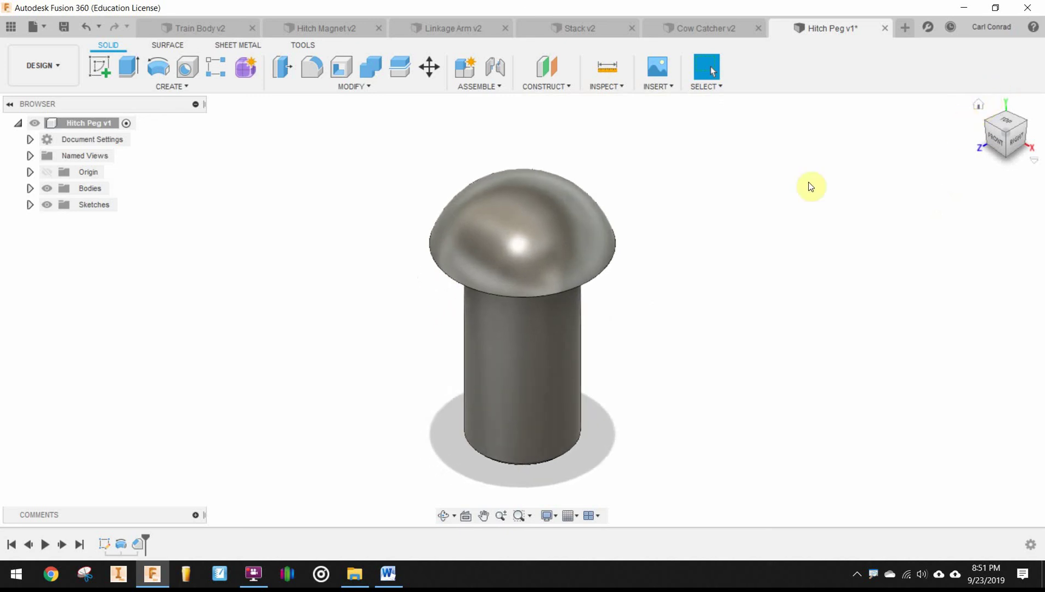
{"action": "scroll", "coordinate": [576, 194], "scroll_direction": "up", "scroll_amount": 2}
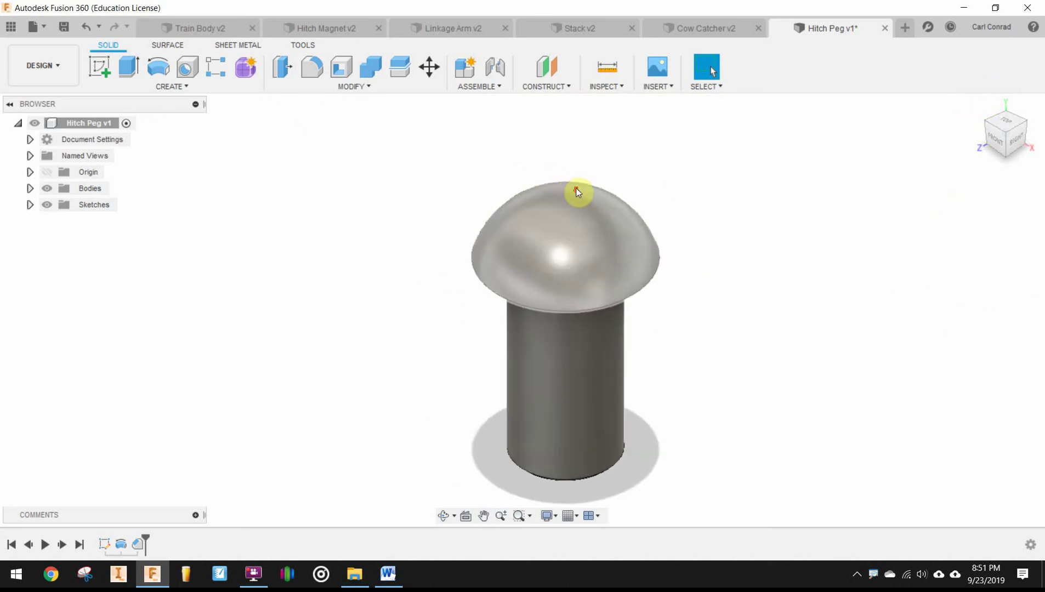